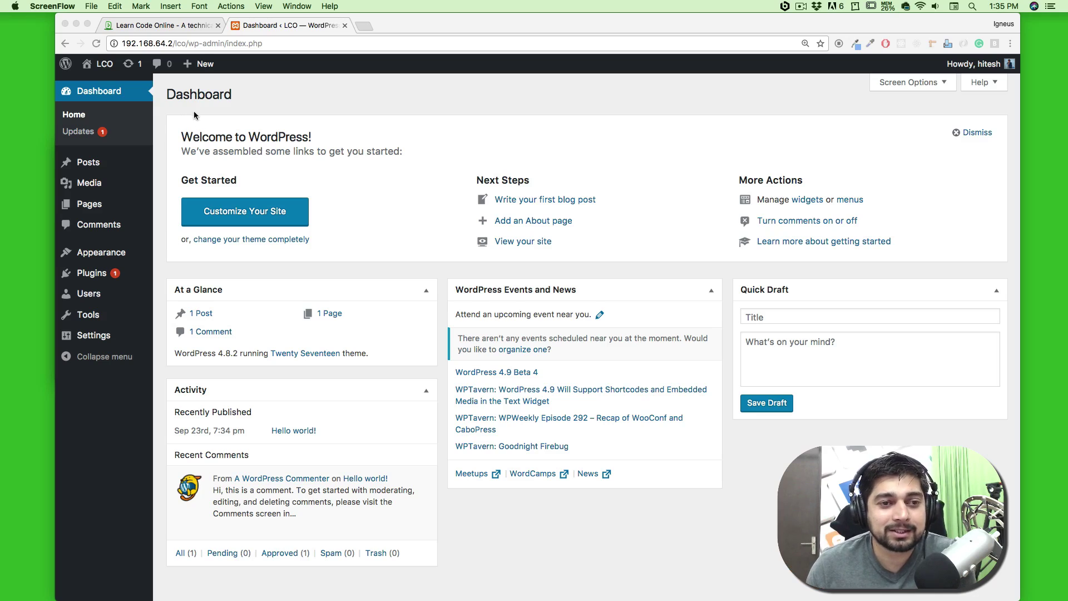
pyautogui.click(161, 115)
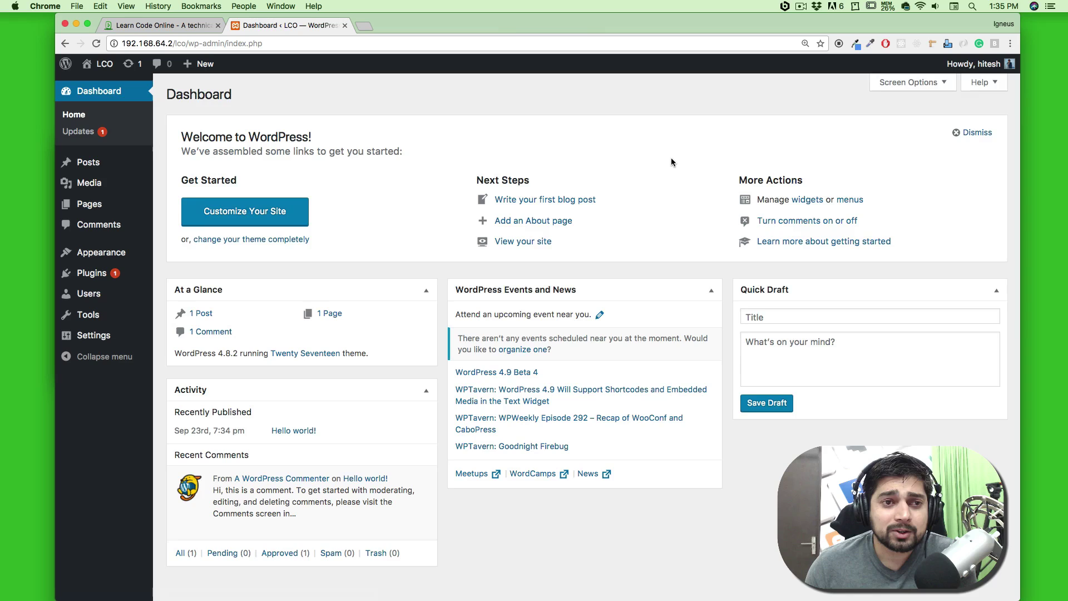
pyautogui.scroll(-1, 671, 162)
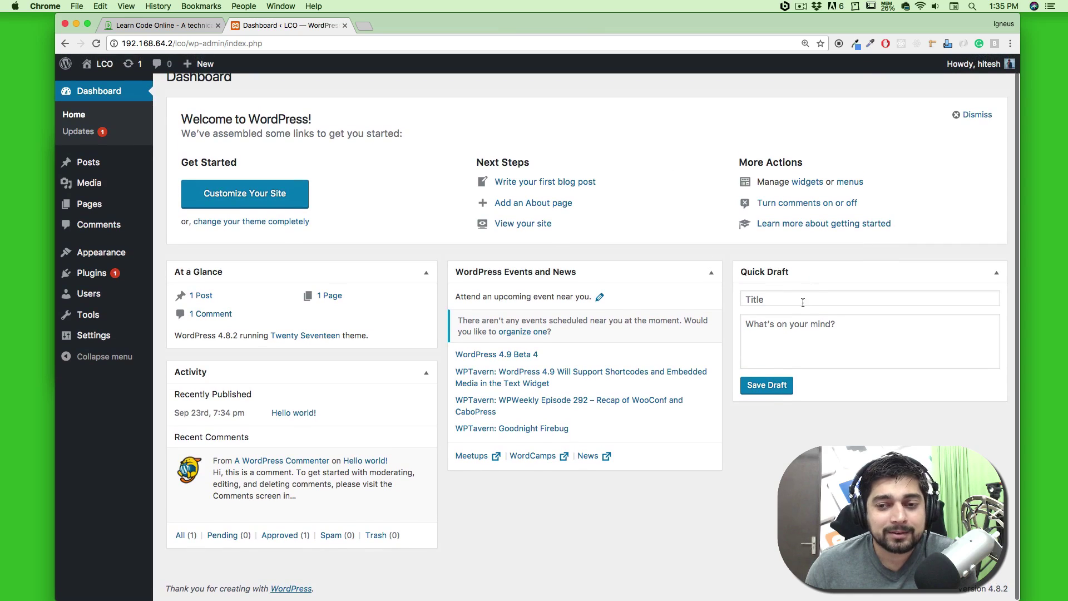
pyautogui.click(810, 302)
pyautogui.click(848, 327)
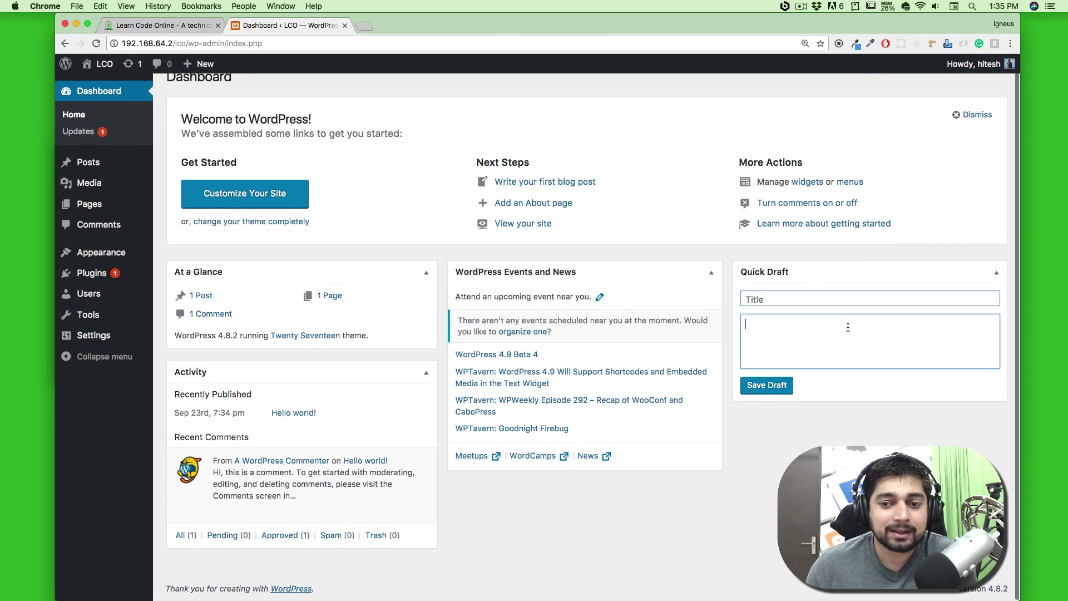
pyautogui.click(869, 433)
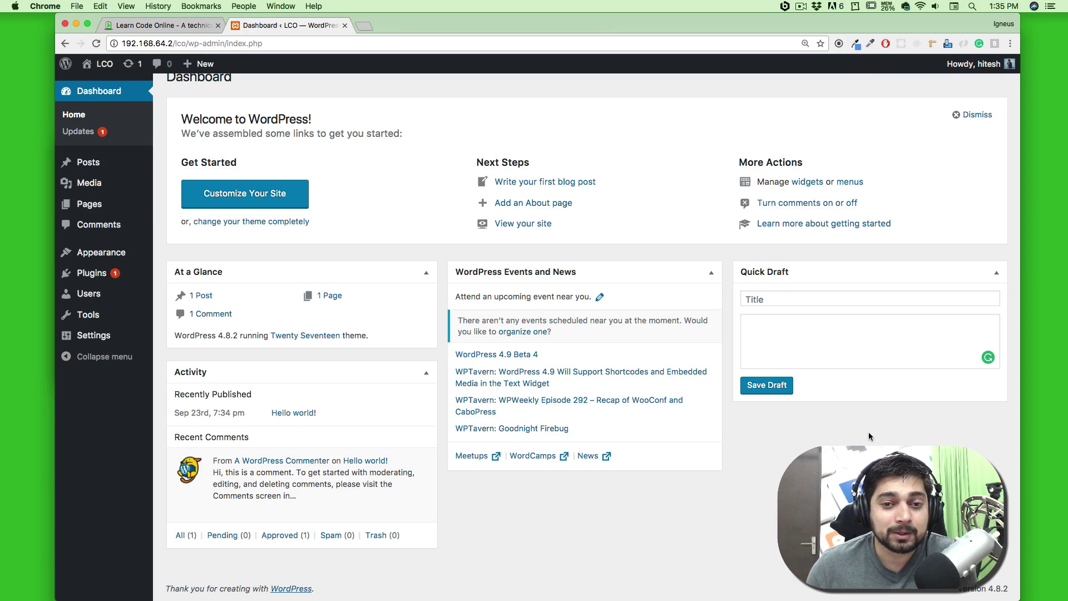
pyautogui.moveTo(102, 166)
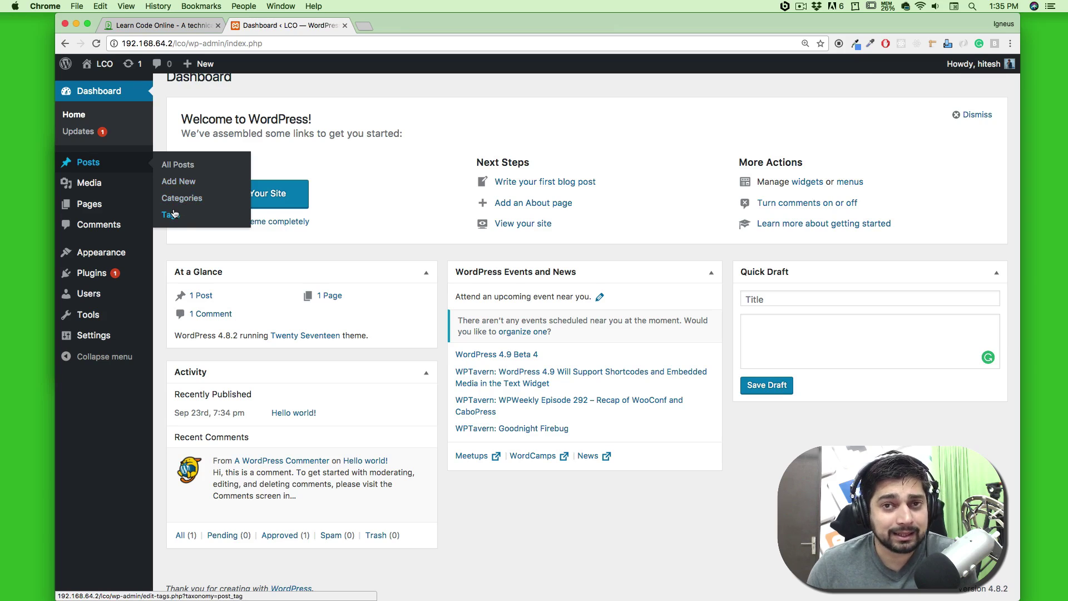
# Start a new post titled 'test post', then head back to the Dashboard
pyautogui.click(186, 182)
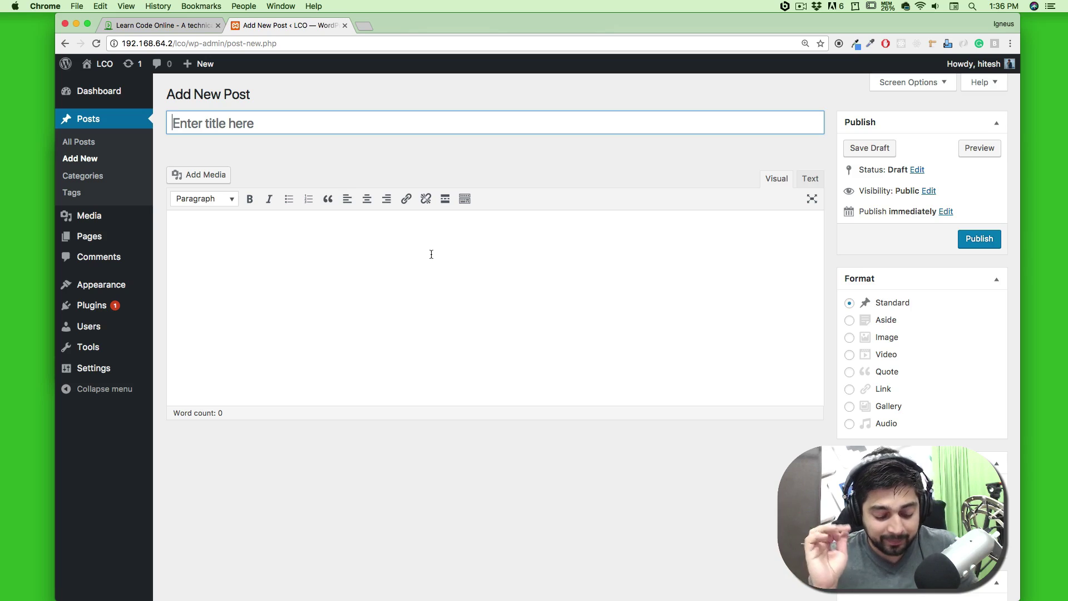
pyautogui.write('test oi')
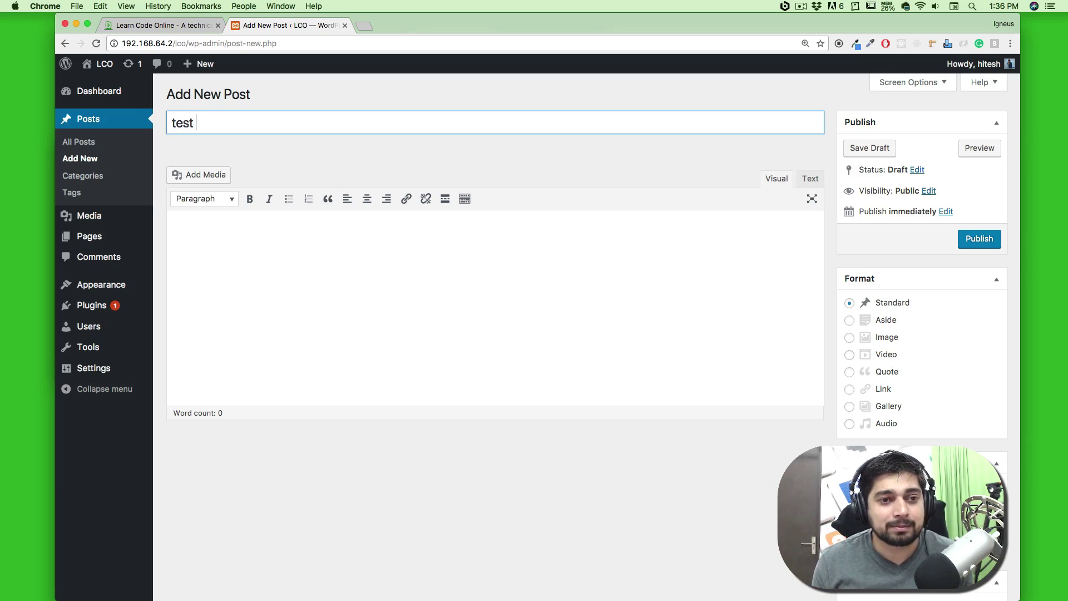
pyautogui.press('BackSpace')
pyautogui.press('BackSpace')
pyautogui.write('post')
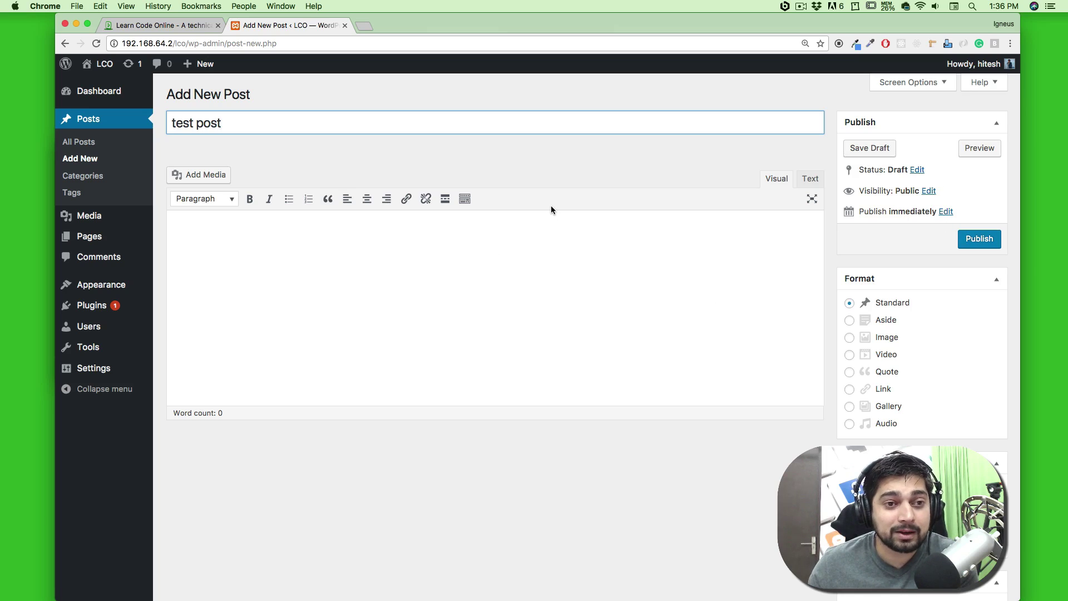
pyautogui.click(114, 90)
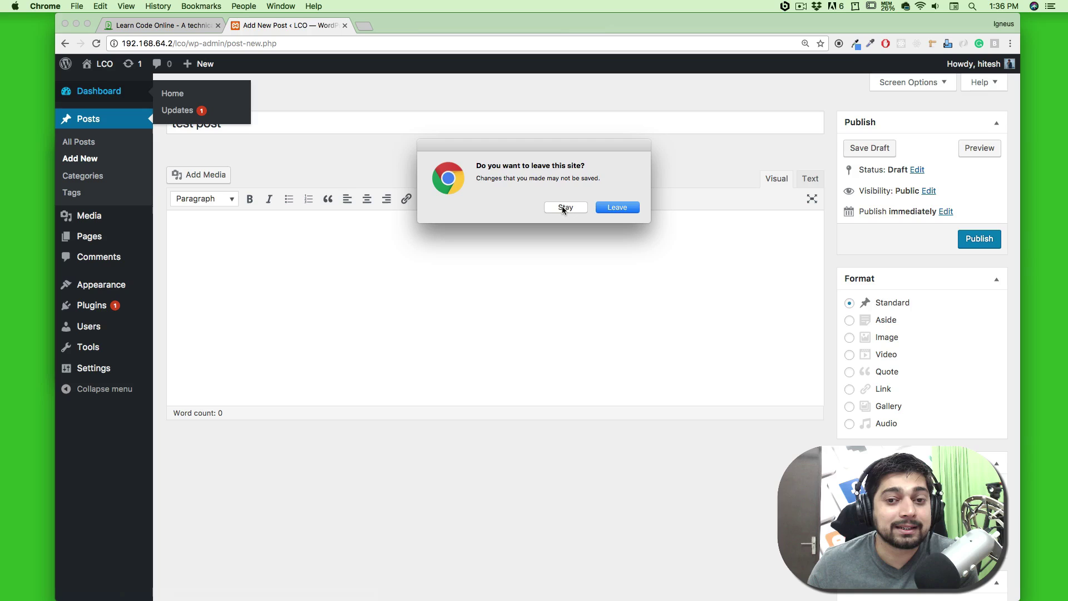
# Leave the unsaved editor and open All Posts, where 'test post' is listed as a Draft
pyautogui.click(621, 209)
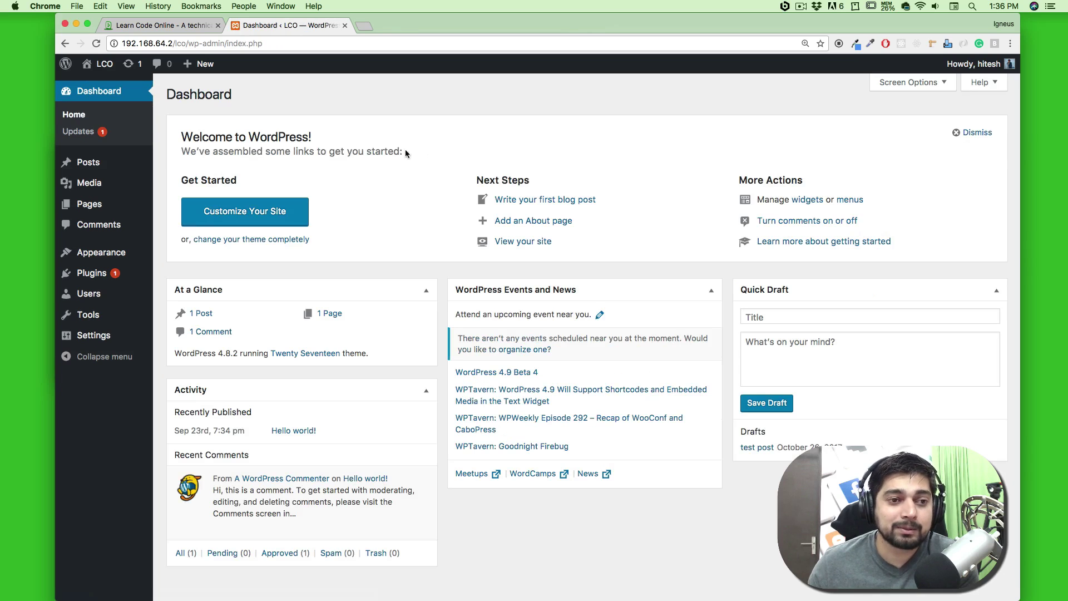
pyautogui.moveTo(99, 162)
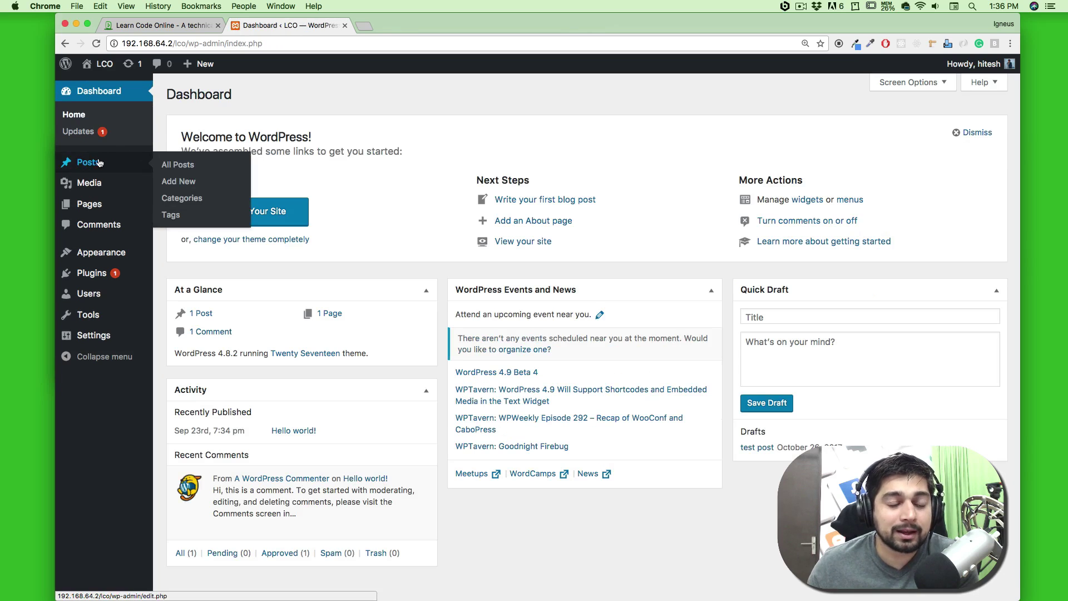
pyautogui.click(177, 164)
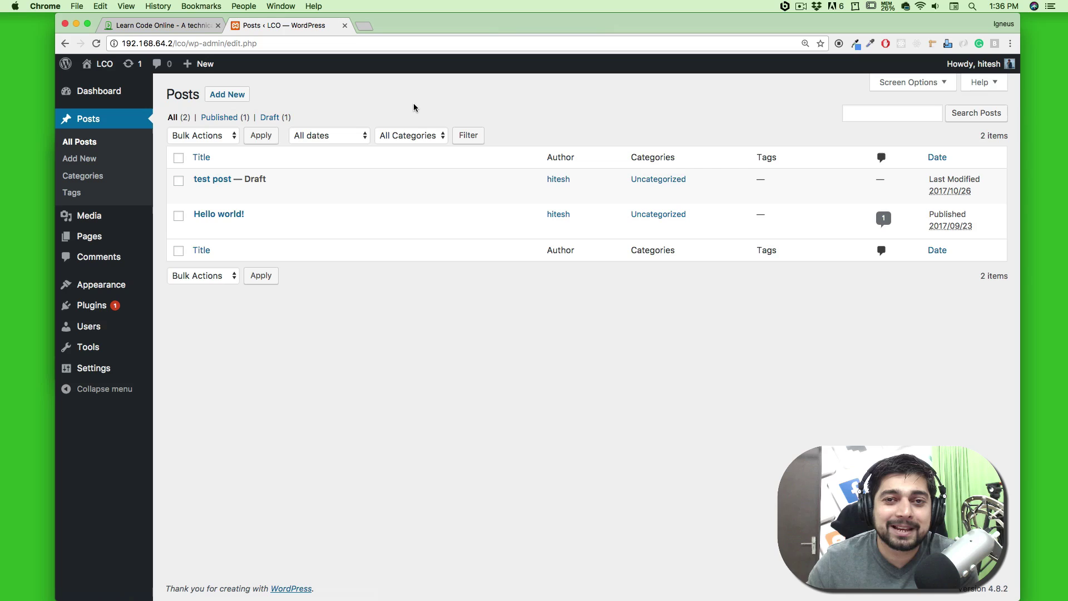
pyautogui.moveTo(234, 178)
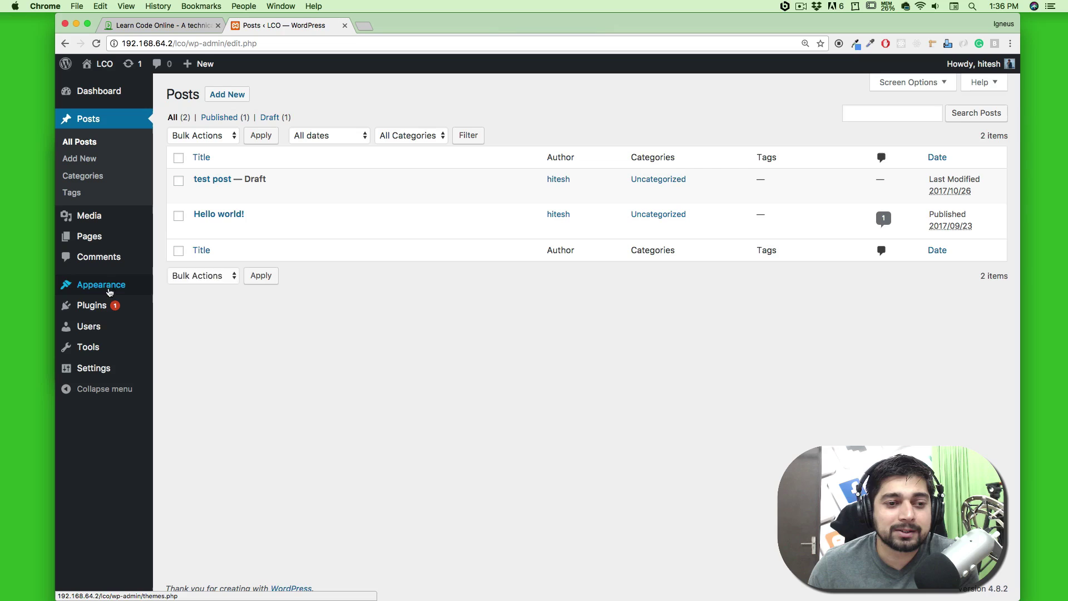
# In Settings > Permalinks, select the Post name structure /%postname%/
pyautogui.moveTo(111, 286)
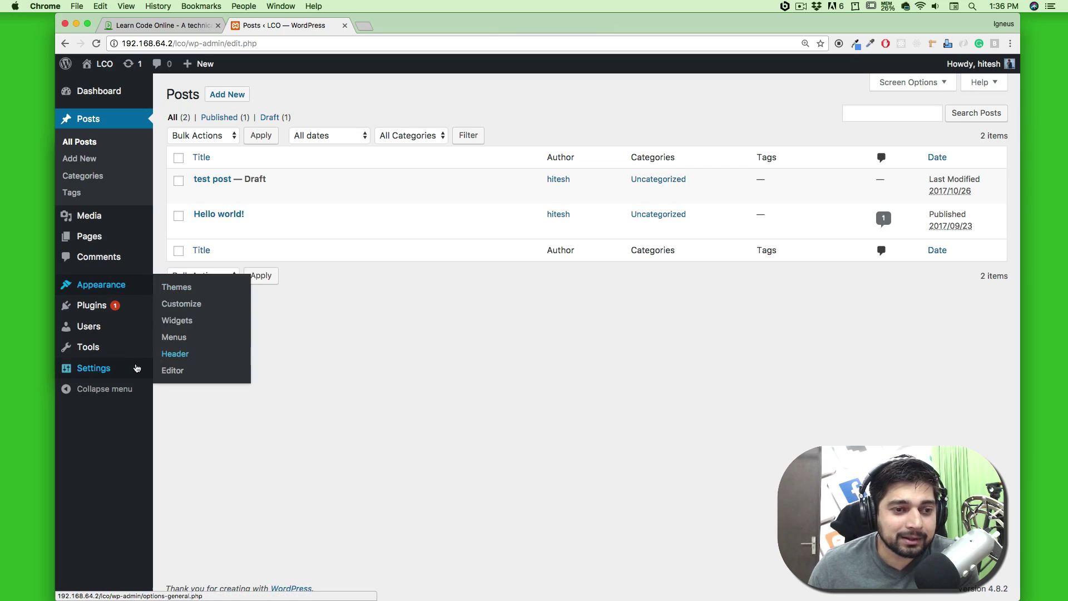
pyautogui.moveTo(97, 368)
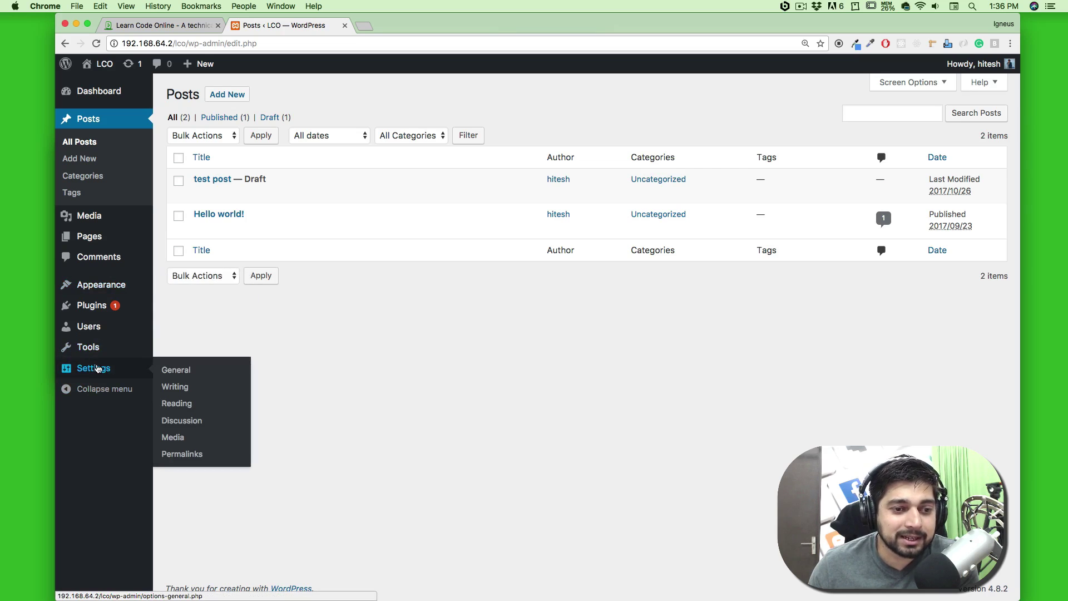
pyautogui.click(191, 457)
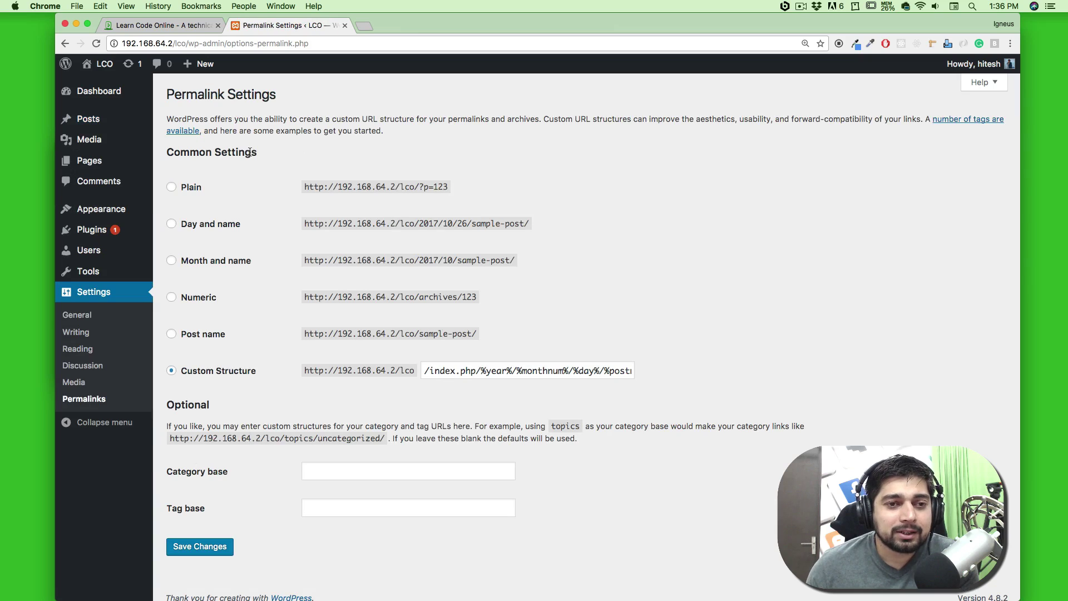
pyautogui.scroll(-1, 557, 179)
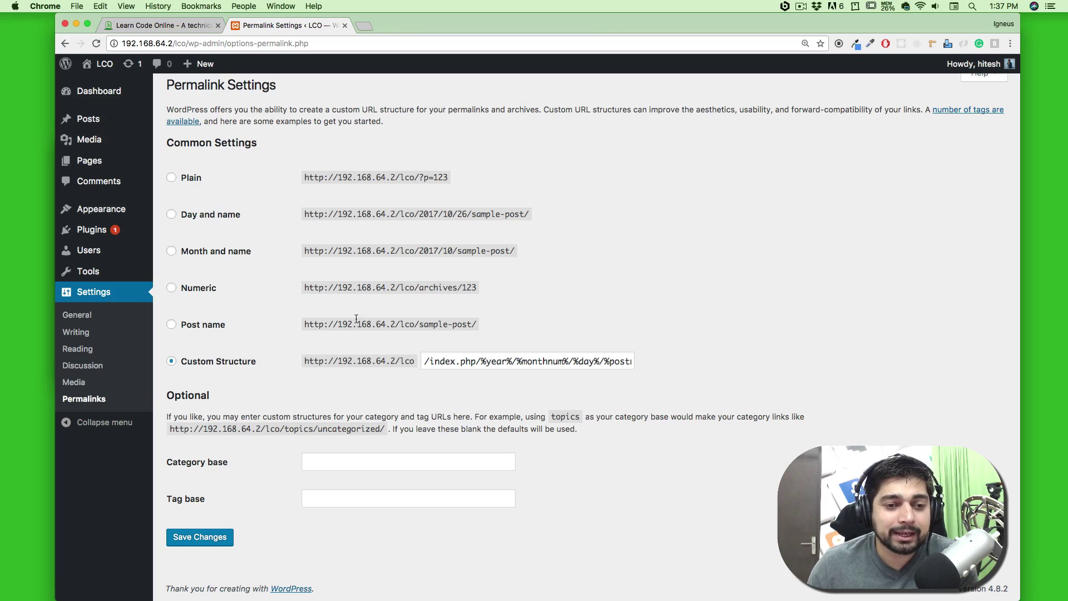
pyautogui.click(170, 324)
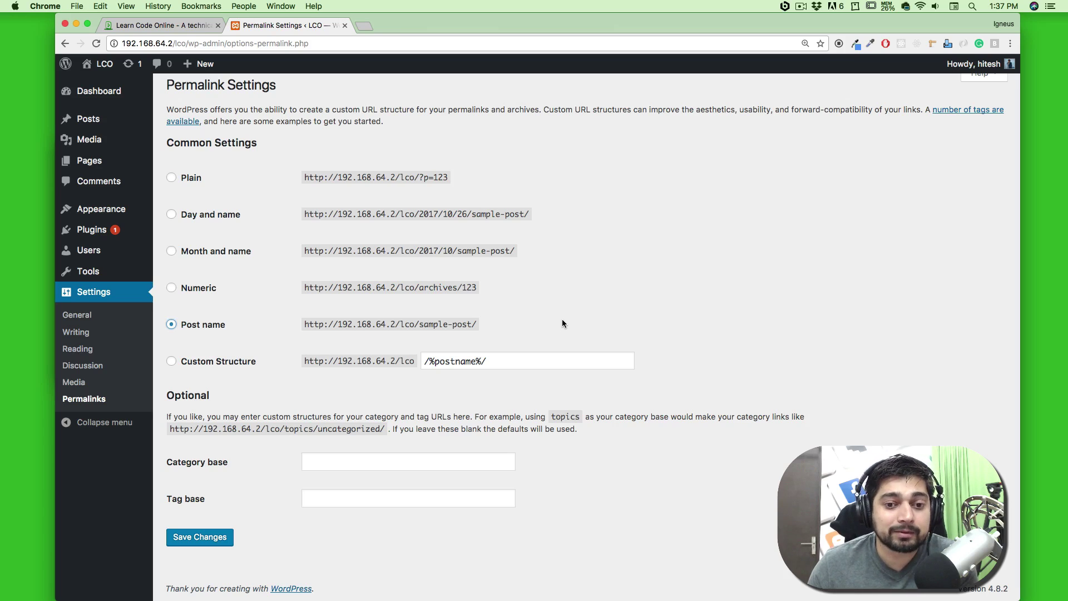
# Check the hyphenated URL of the nourishing programming skills post on the Learn Code Online blog
pyautogui.click(178, 25)
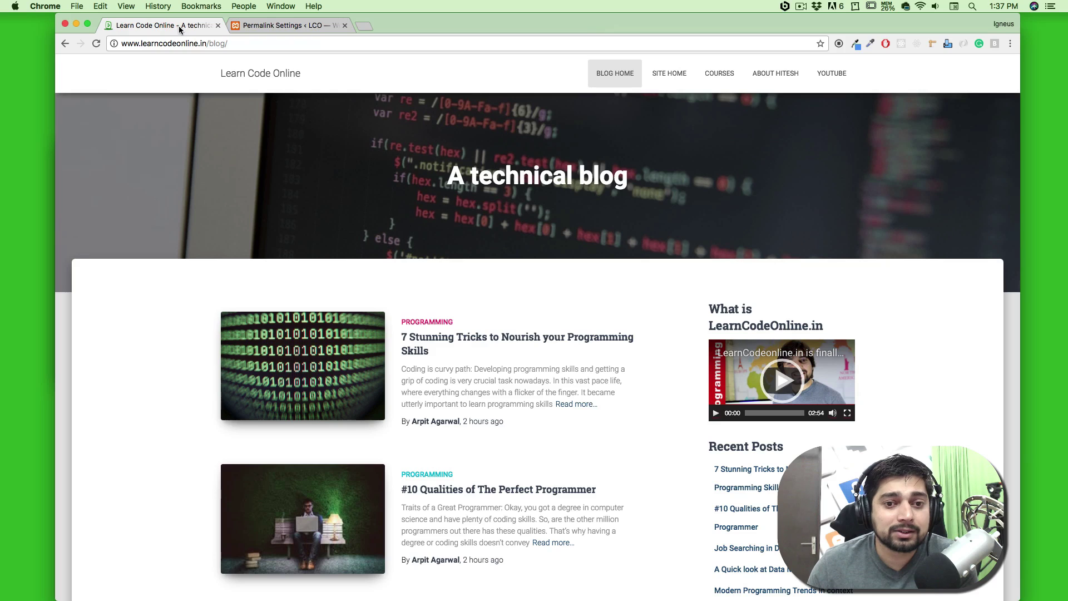
pyautogui.click(443, 340)
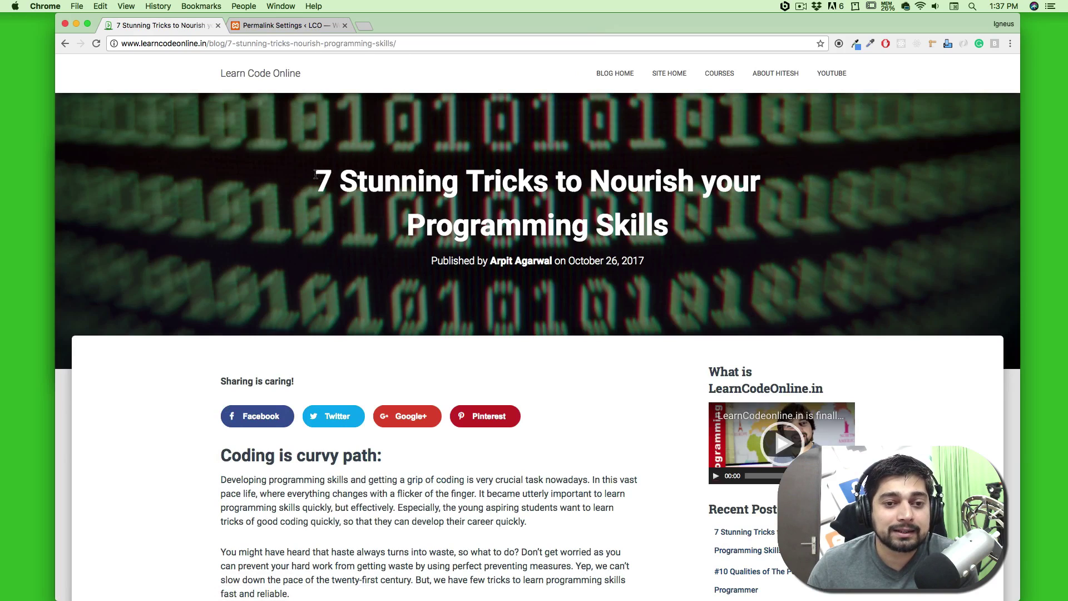
pyautogui.moveTo(315, 171); pyautogui.dragTo(707, 241)
pyautogui.click(461, 227)
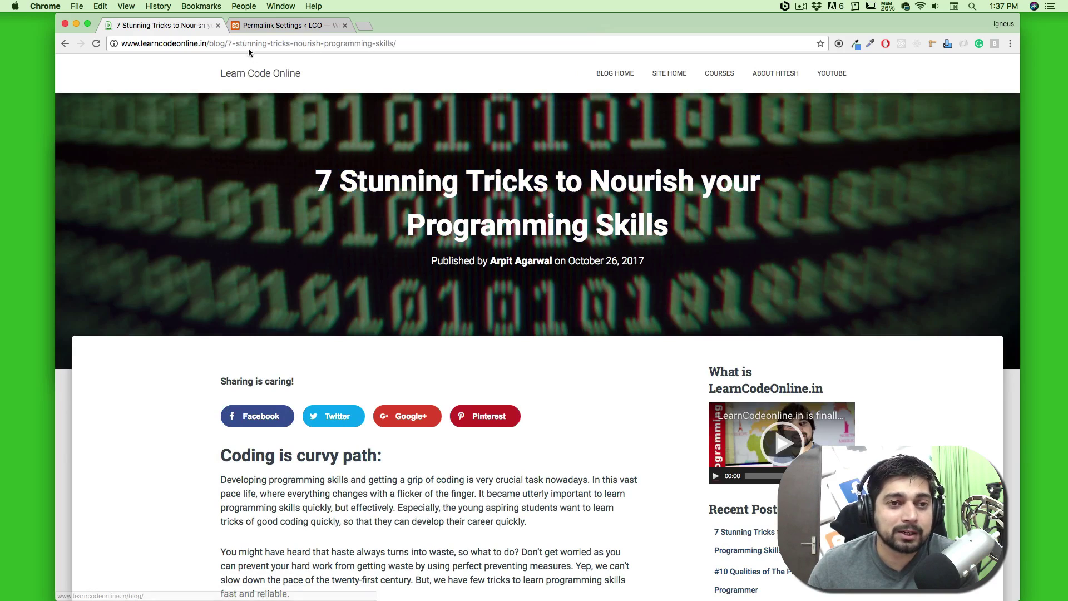
# Save the Post name permalink structure and review the .htaccess rewrite rules shown
pyautogui.click(285, 25)
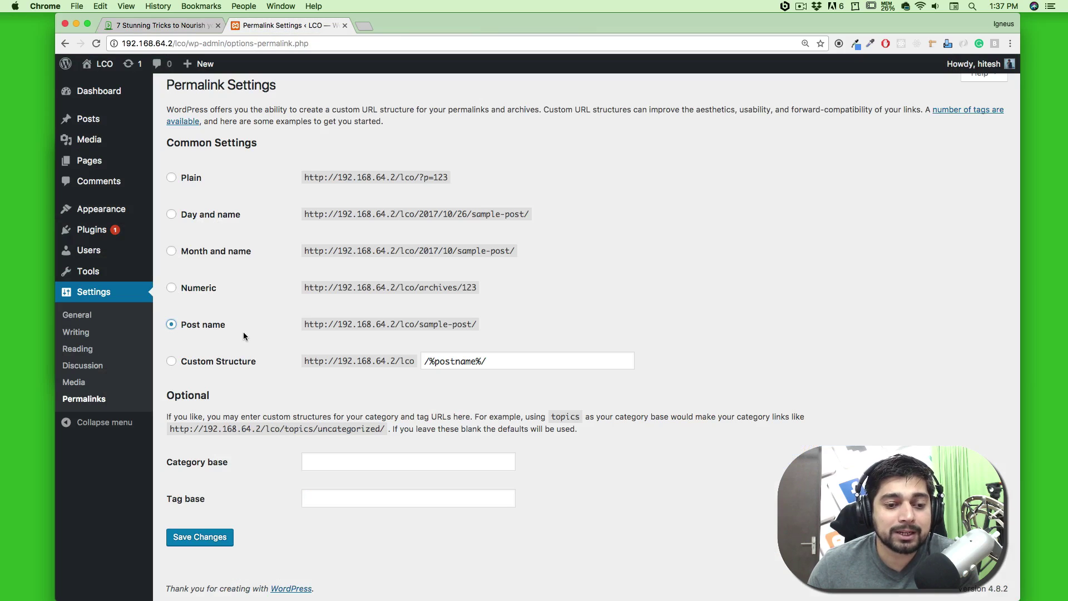
pyautogui.click(213, 540)
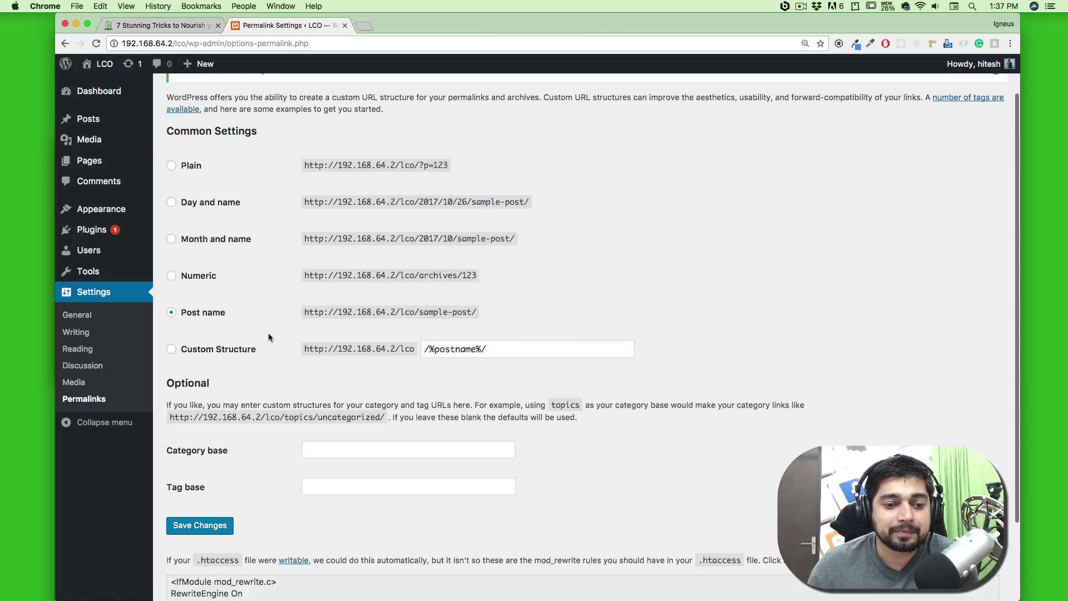
pyautogui.scroll(-4, 268, 332)
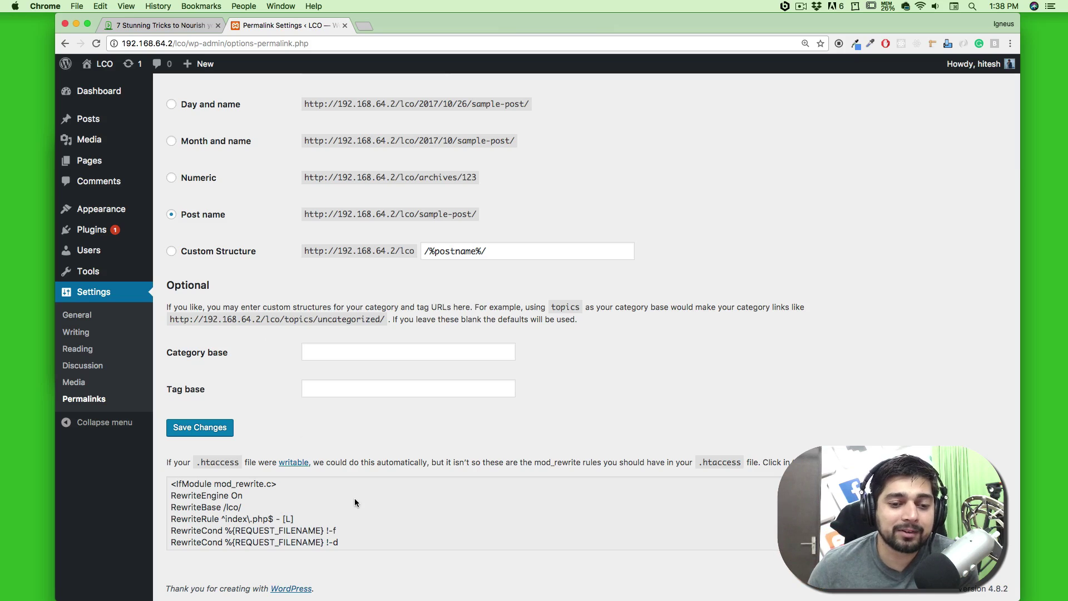
pyautogui.scroll(-3, 355, 499)
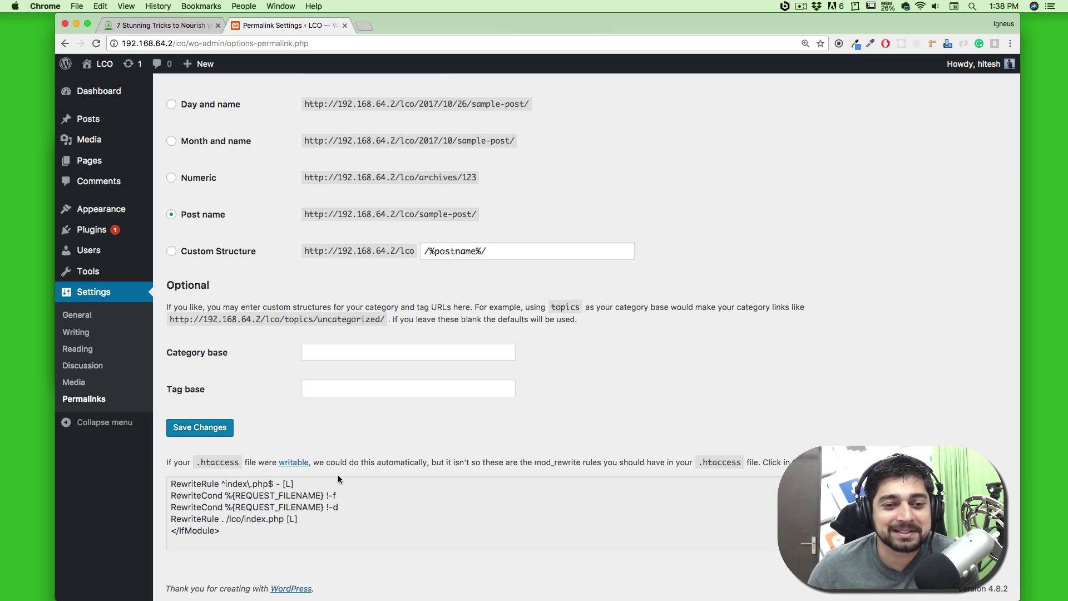
# Save the permalink settings again and open 'test post' for editing
pyautogui.click(200, 426)
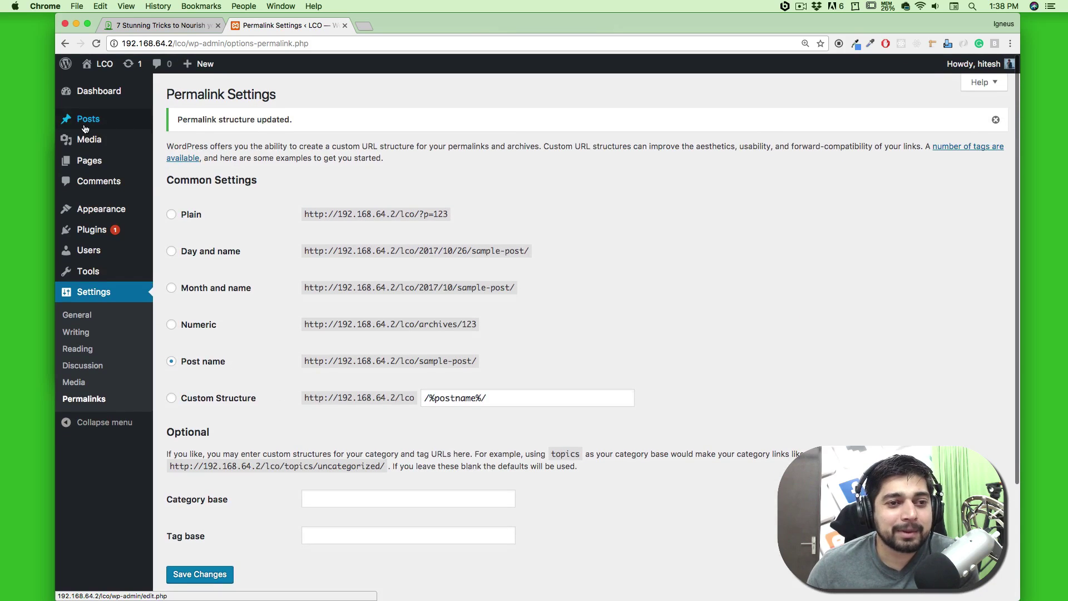
pyautogui.moveTo(135, 126)
pyautogui.click(191, 122)
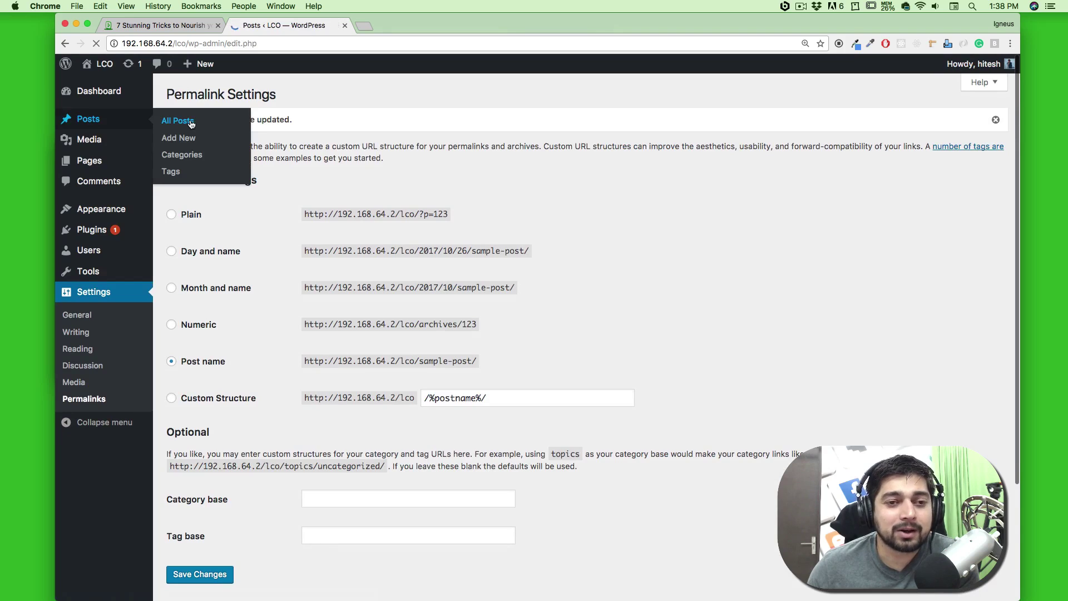
pyautogui.click(213, 179)
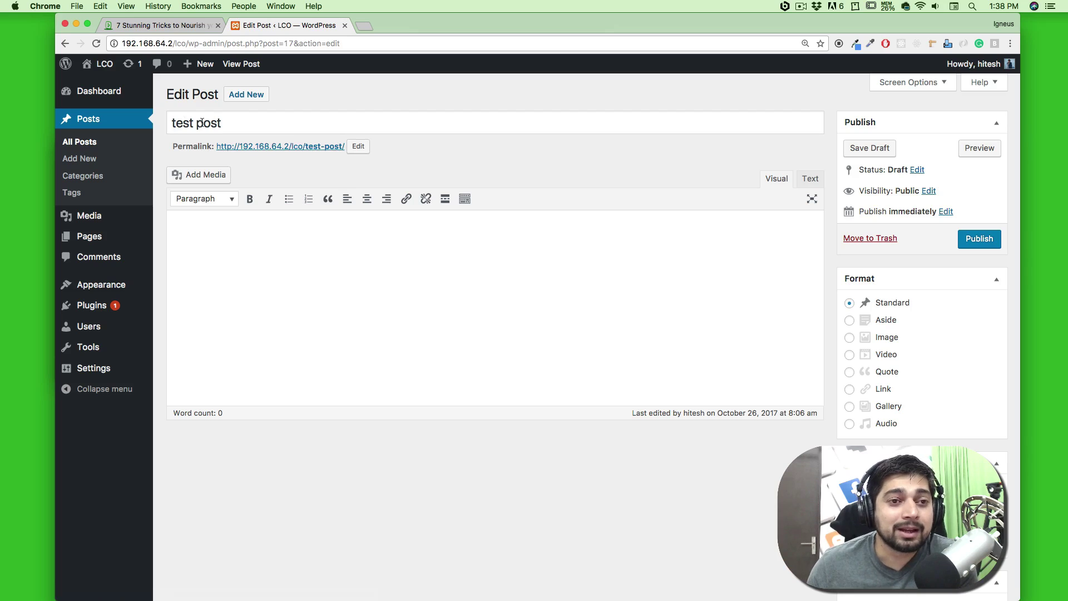
# Open the live '#10 Qualities of The Perfect Programmer' post and select its title to copy
pyautogui.click(184, 25)
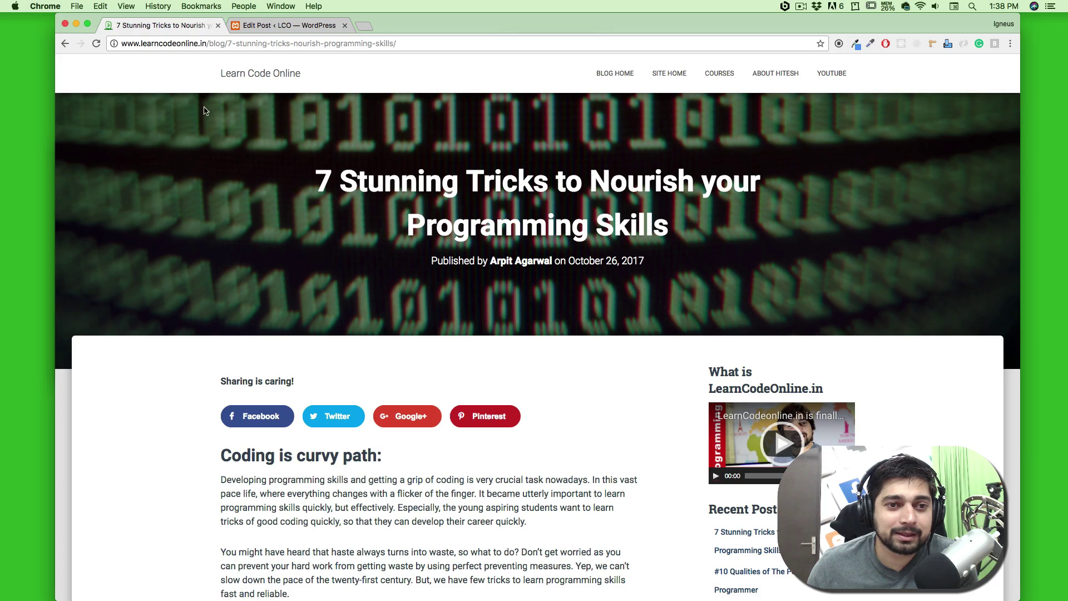
pyautogui.scroll(-5, 425, 188)
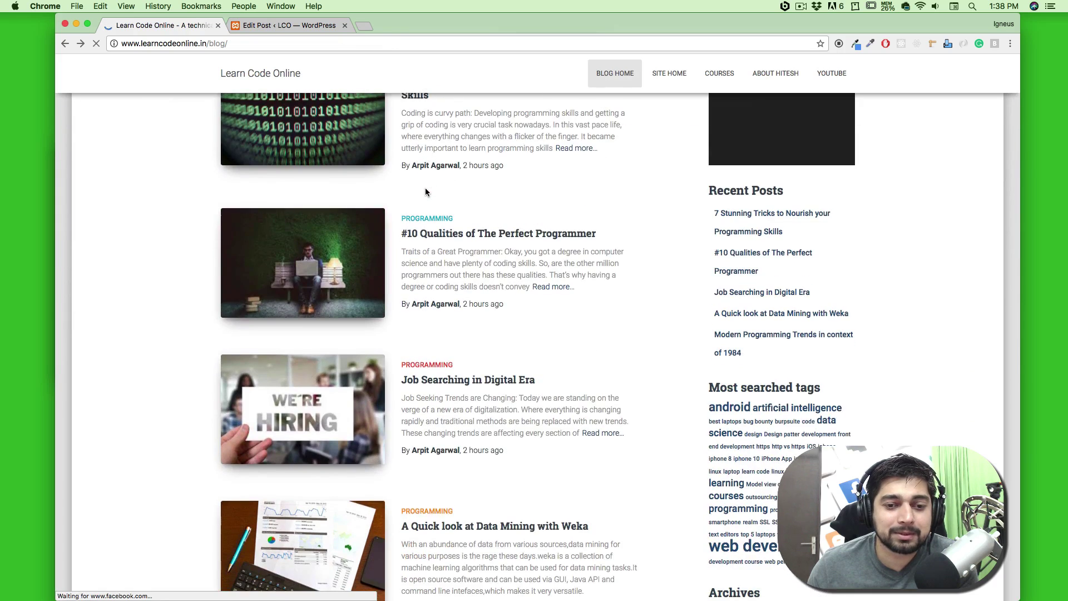
pyautogui.click(485, 234)
pyautogui.scroll(-3, 485, 238)
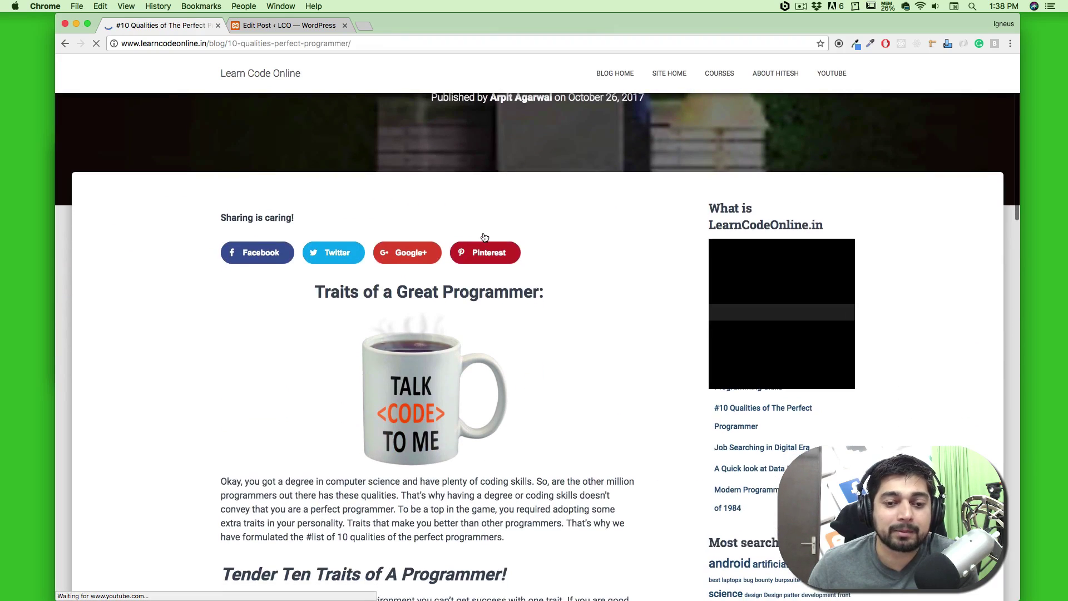
pyautogui.scroll(3, 484, 238)
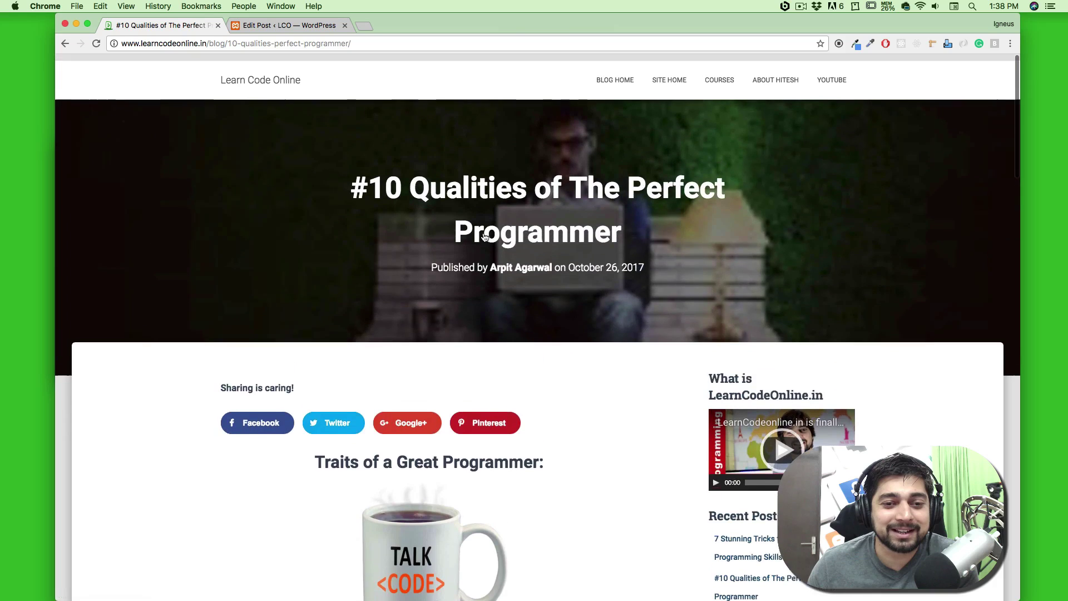
pyautogui.moveTo(370, 177); pyautogui.dragTo(621, 224)
pyautogui.press('super+c')
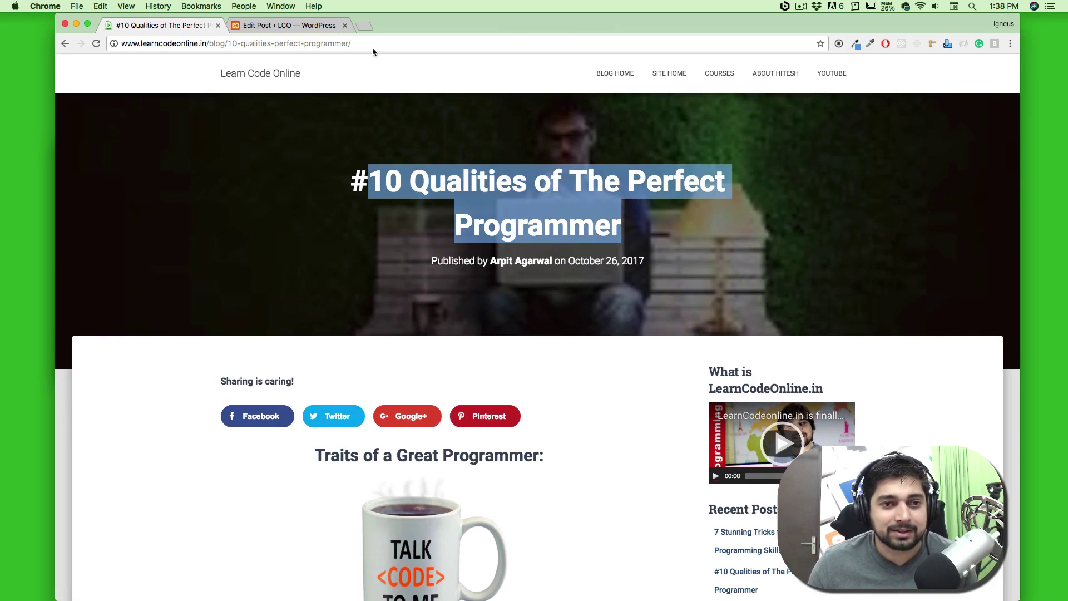
# Replace the 'test post' title with '10 Qualities of The Perfect Programmer'
pyautogui.click(286, 25)
pyautogui.click(315, 114)
pyautogui.press('super+a')
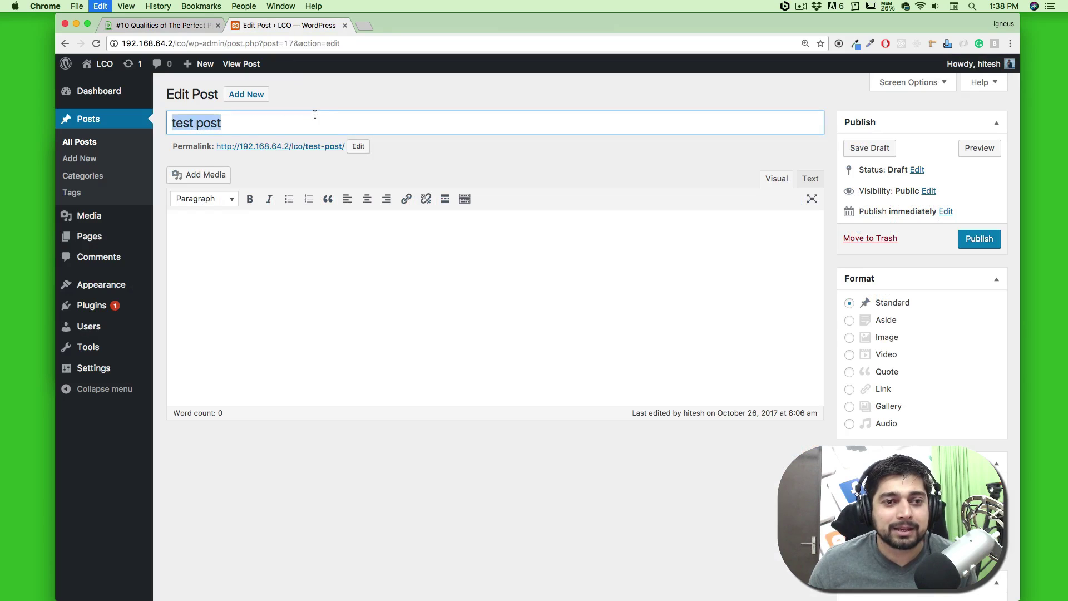
pyautogui.press('super+v')
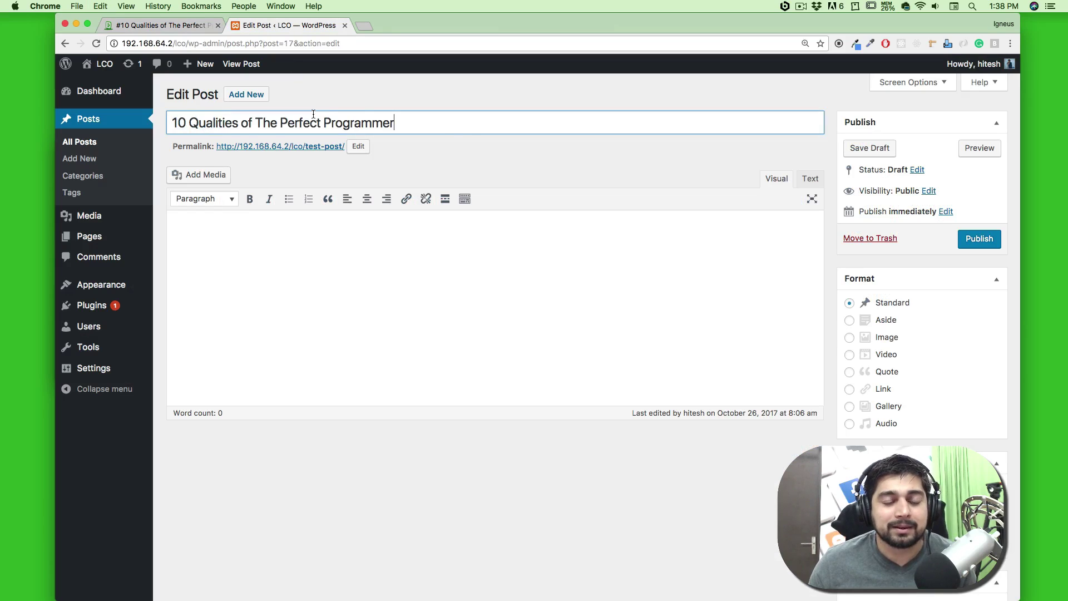
# Paste the post title into the permalink slug field in place of test-post
pyautogui.click(366, 150)
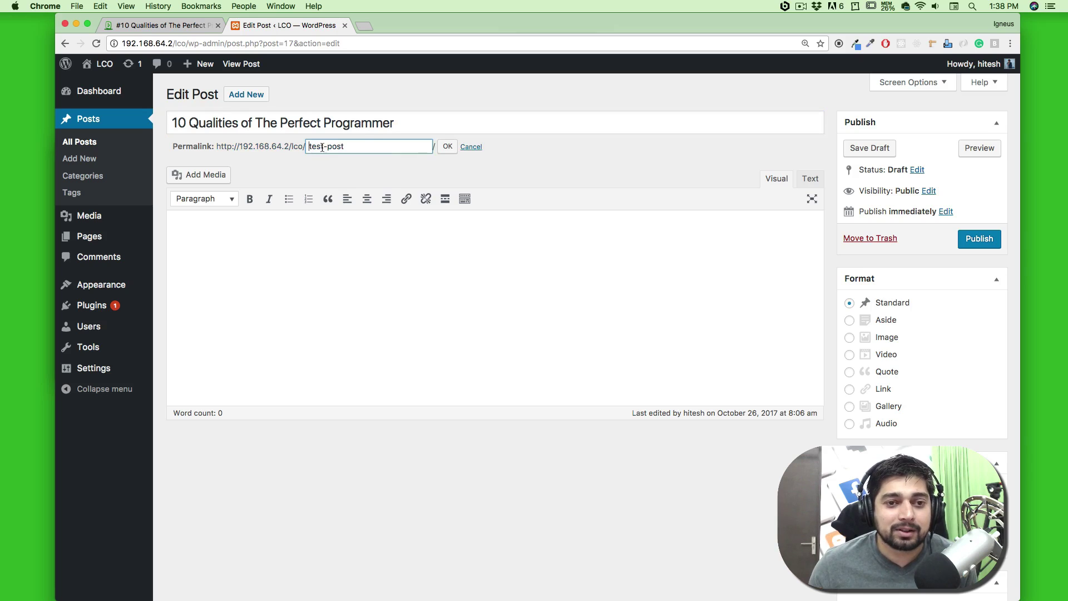
pyautogui.moveTo(172, 122); pyautogui.dragTo(393, 122)
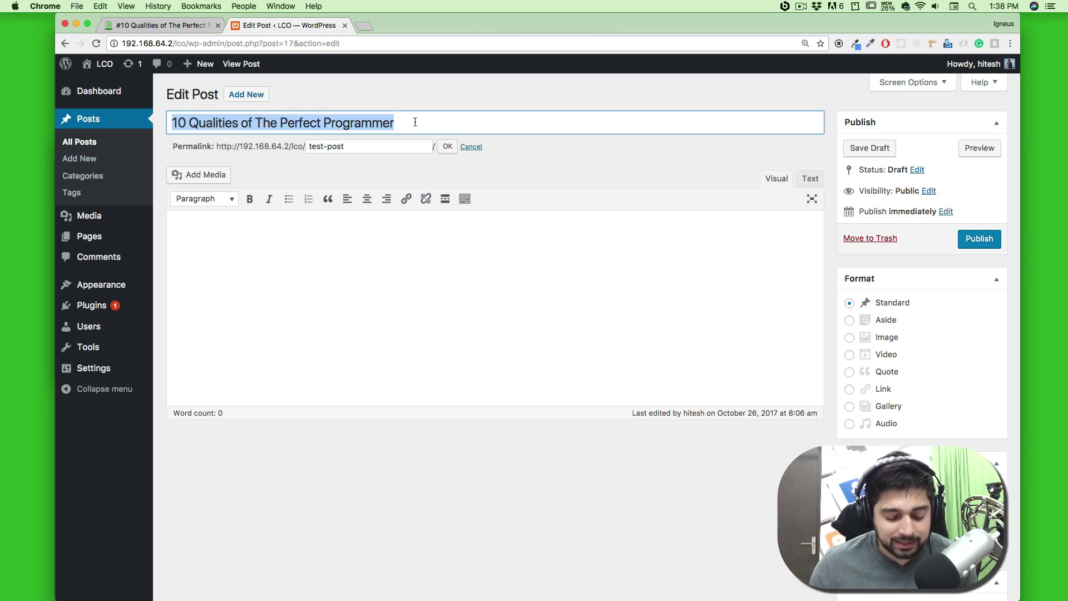
pyautogui.tripleClick(349, 145)
pyautogui.press('super+v')
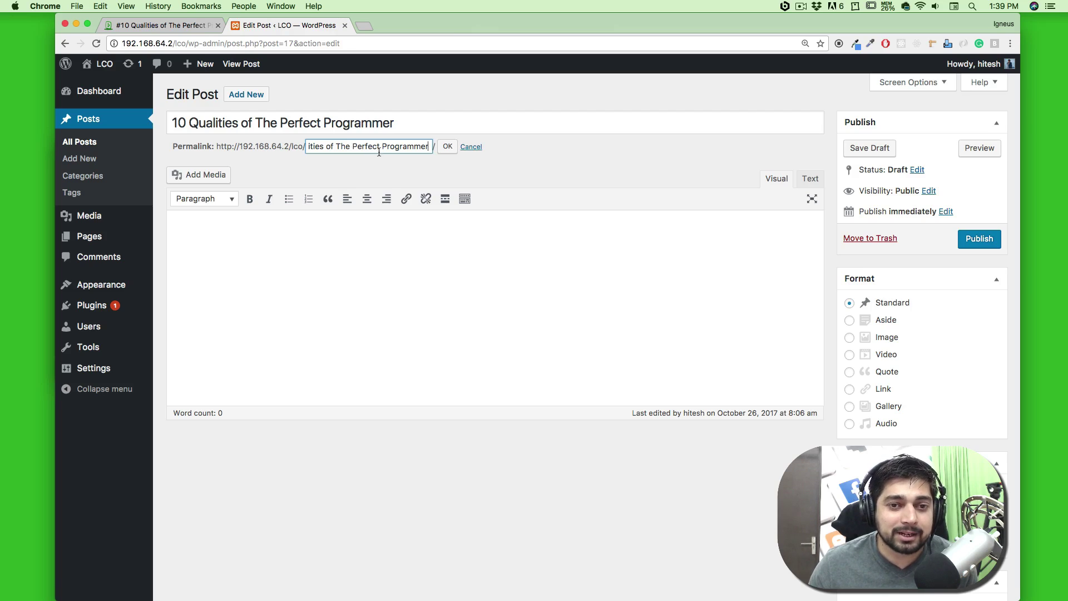
# Replace the slug's spaces with hyphens and confirm the new hyphenated slug
pyautogui.press('BackSpace')
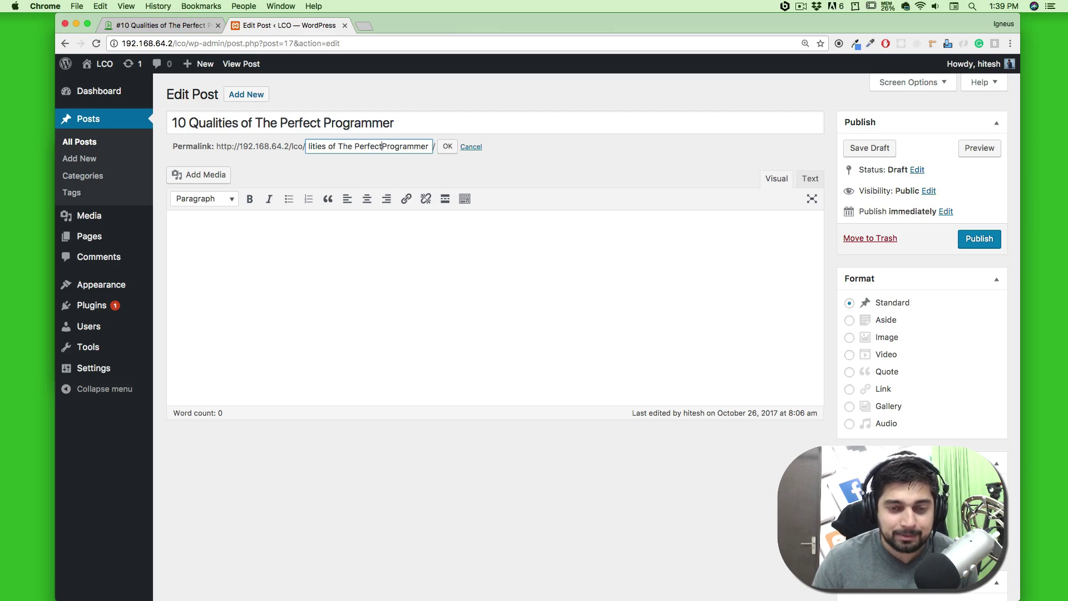
pyautogui.press('Left')
pyautogui.press('Left')
pyautogui.press('Left')
pyautogui.press('Left')
pyautogui.press('Left')
pyautogui.press('Left')
pyautogui.press('Left')
pyautogui.press('Left')
pyautogui.press('Left')
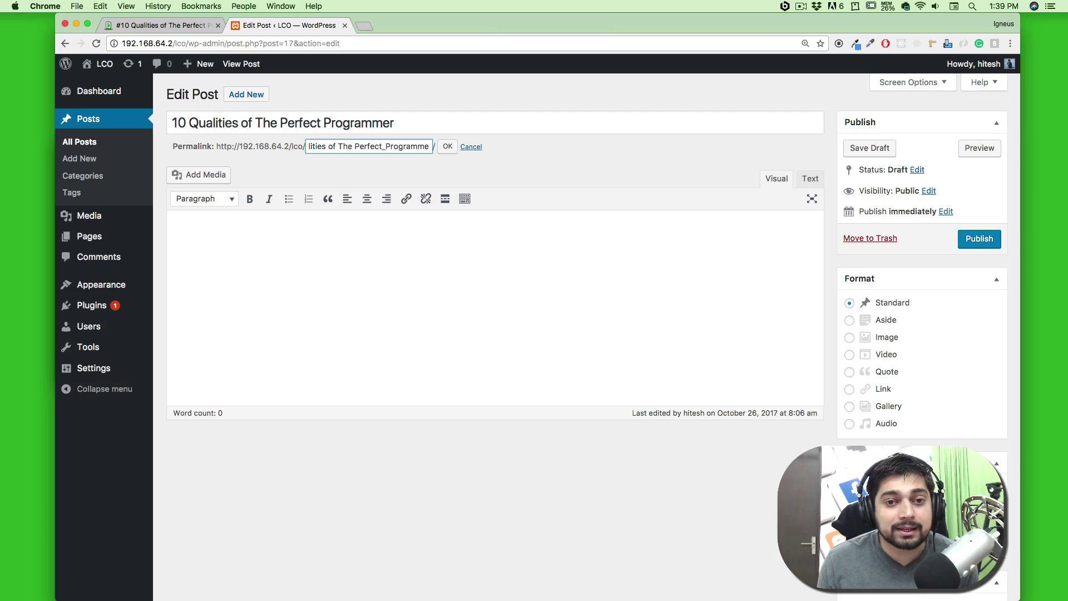
pyautogui.press('BackSpace')
pyautogui.write('-')
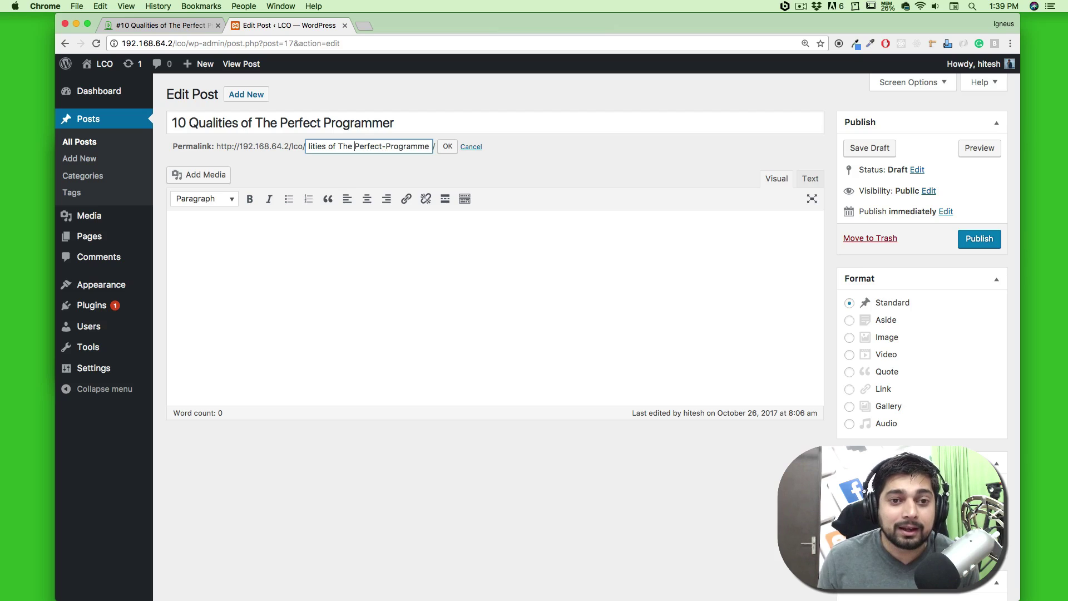
pyautogui.press('BackSpace')
pyautogui.write('-')
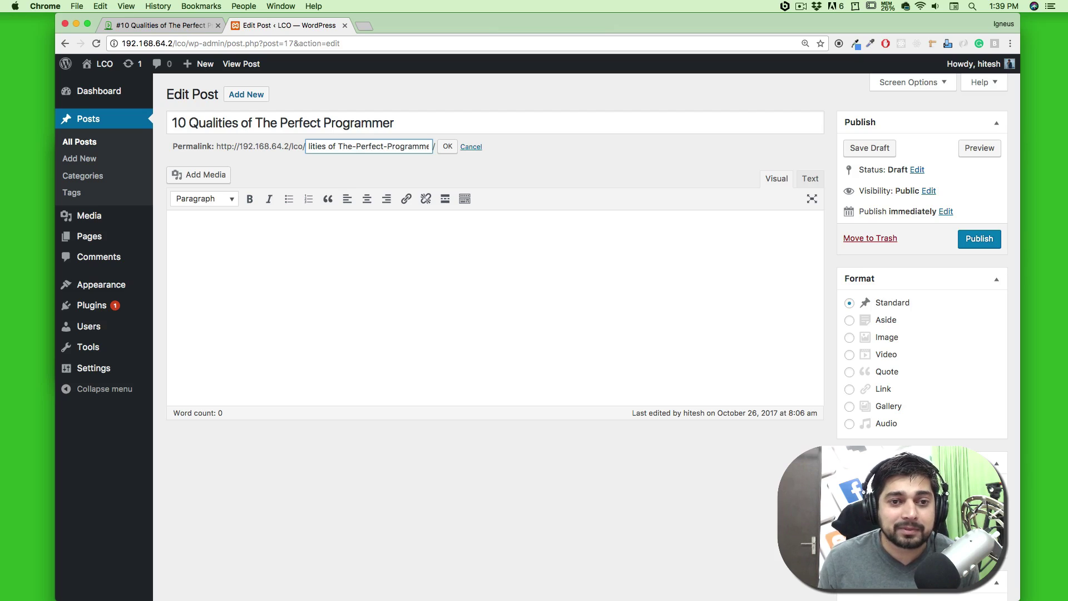
pyautogui.press('BackSpace')
pyautogui.write('-')
pyautogui.press('BackSpace')
pyautogui.write('-of-')
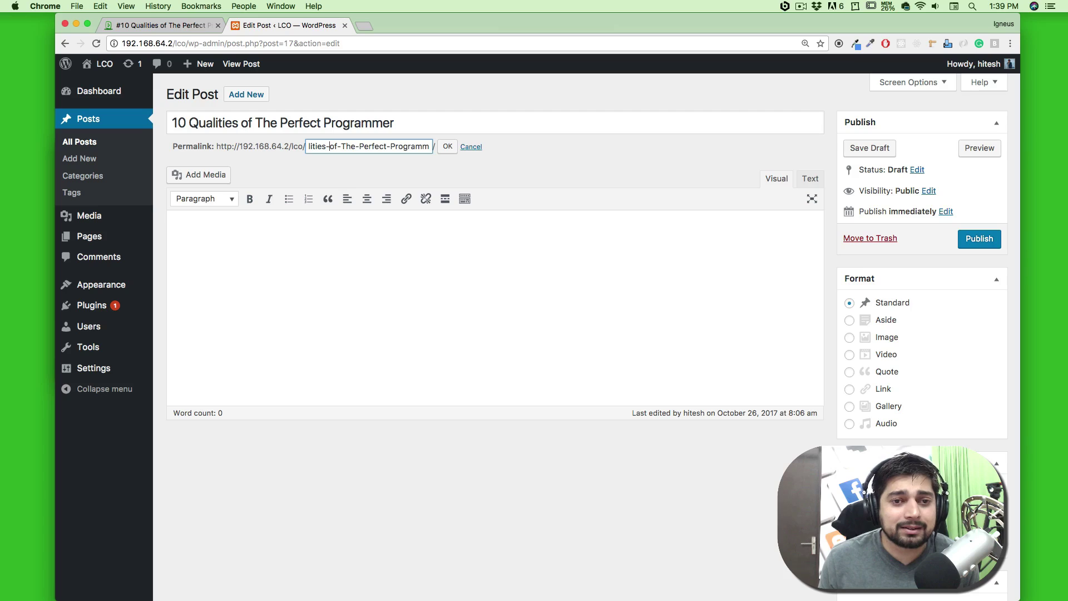
pyautogui.press('Left')
pyautogui.press('Left')
pyautogui.press('Left')
pyautogui.press('Left')
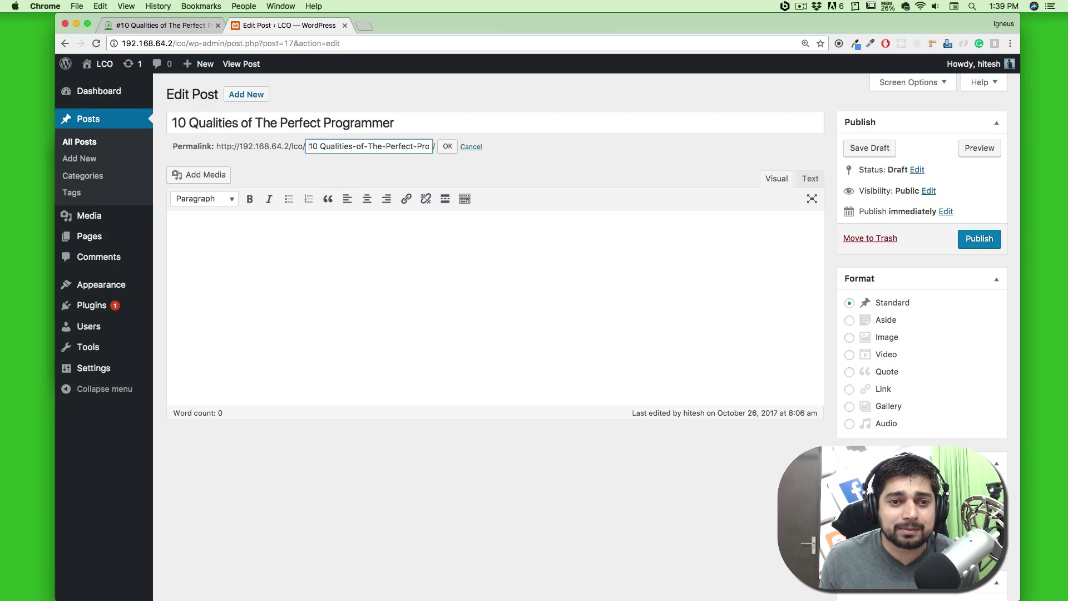
pyautogui.press('Left')
pyautogui.press('Left')
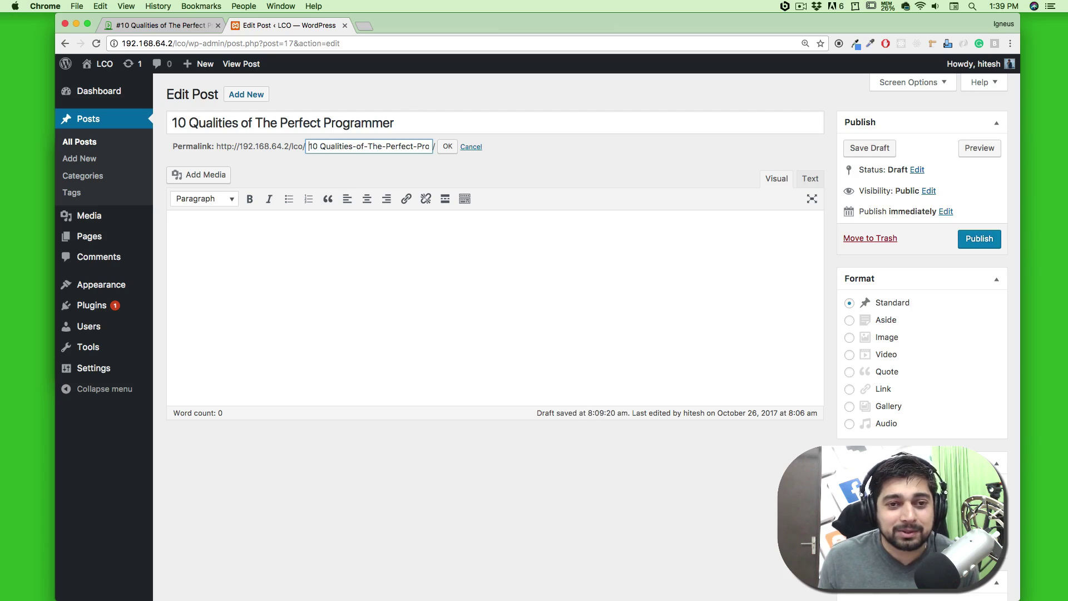
pyautogui.press('BackSpace')
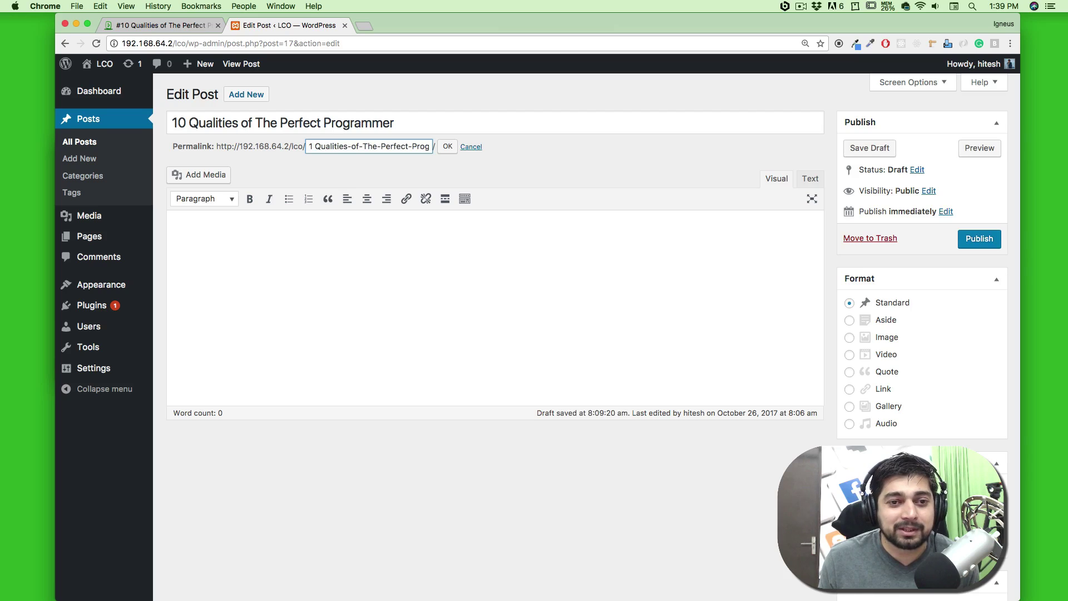
pyautogui.write('0')
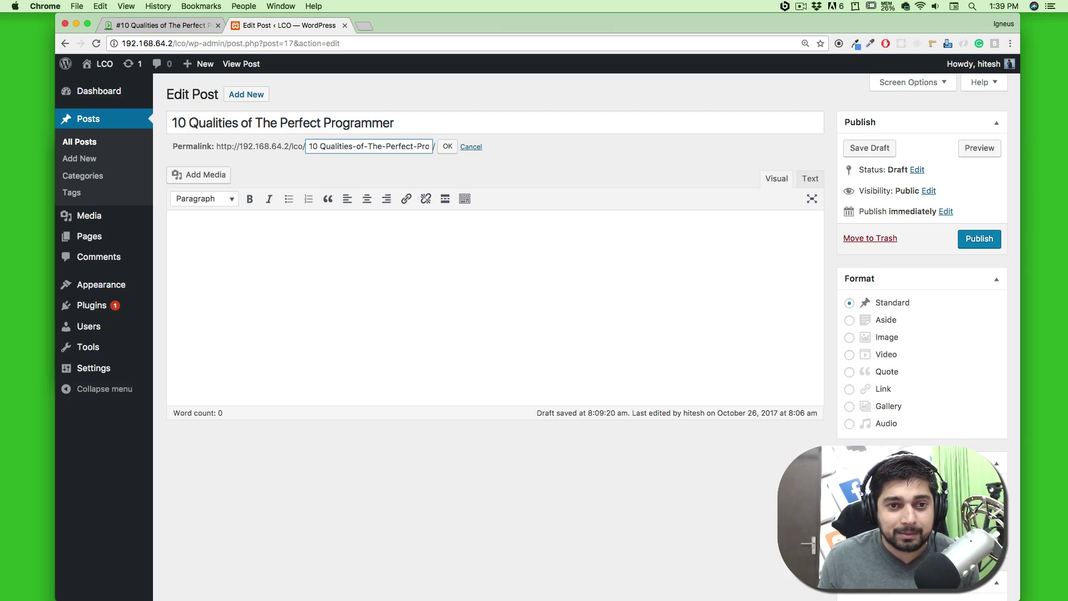
pyautogui.press('BackSpace')
pyautogui.write('-')
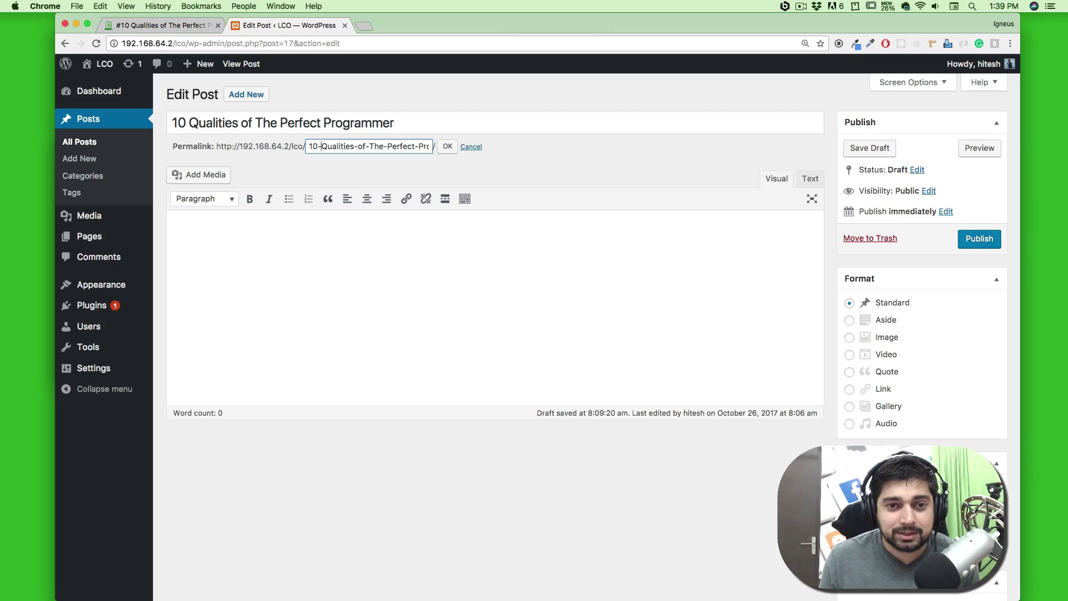
pyautogui.click(464, 252)
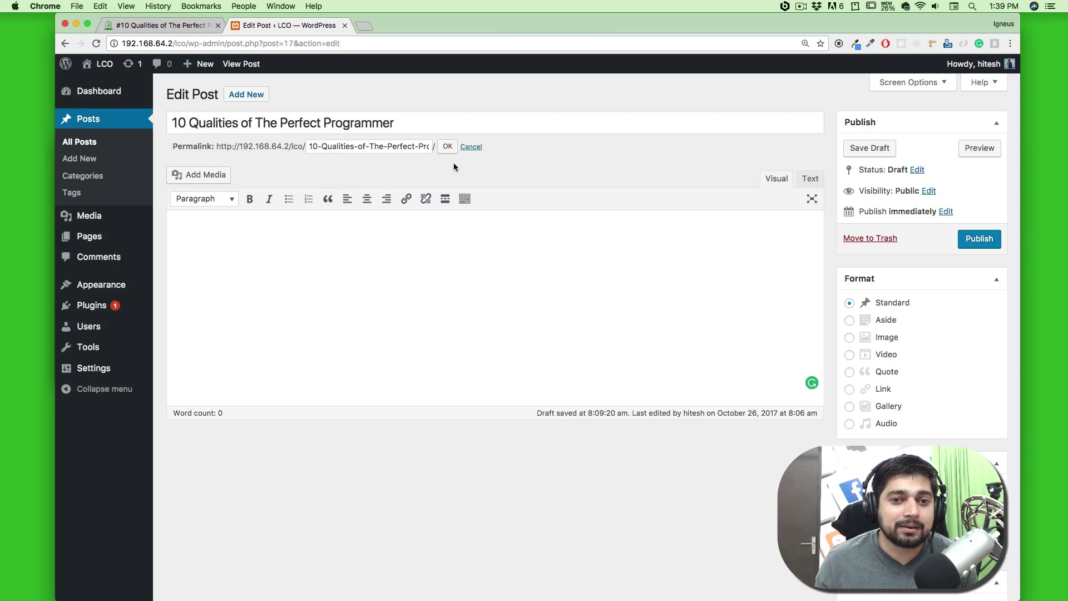
pyautogui.click(448, 147)
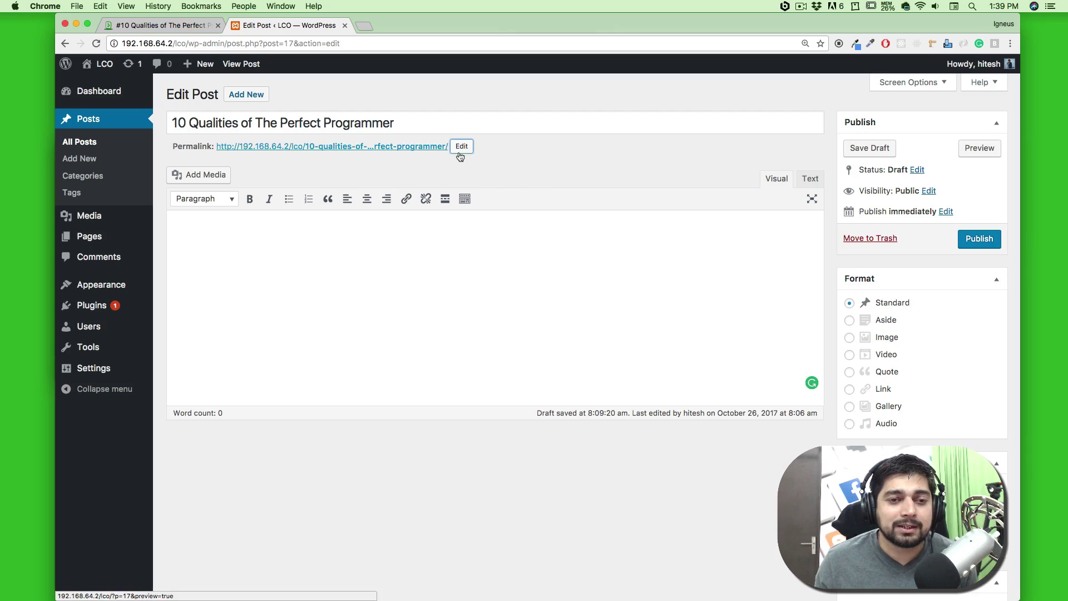
# Place the caret in the draft's empty post body
pyautogui.click(524, 236)
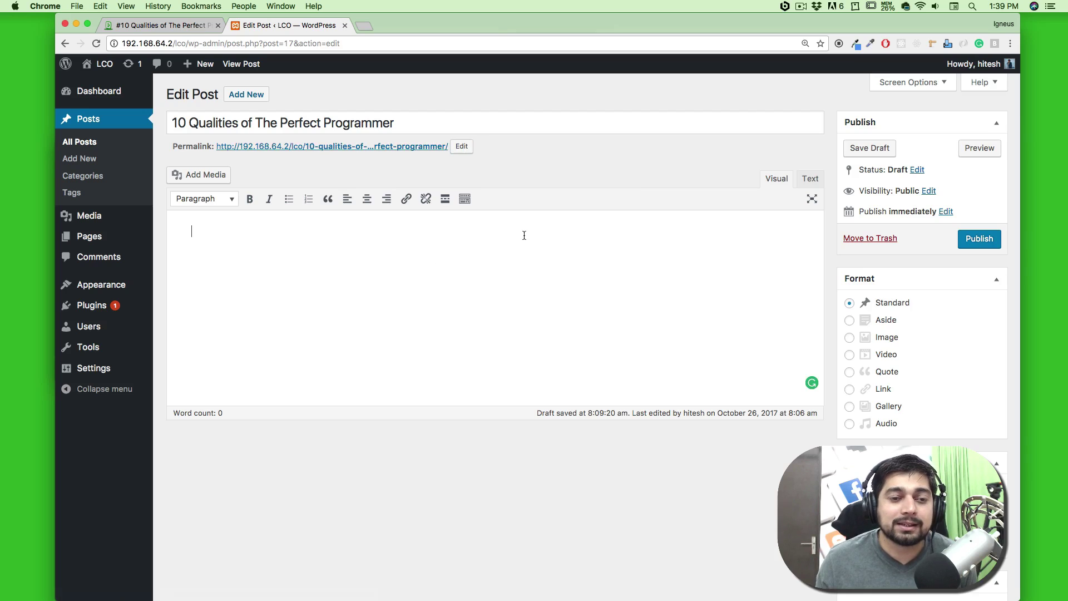
pyautogui.click(313, 243)
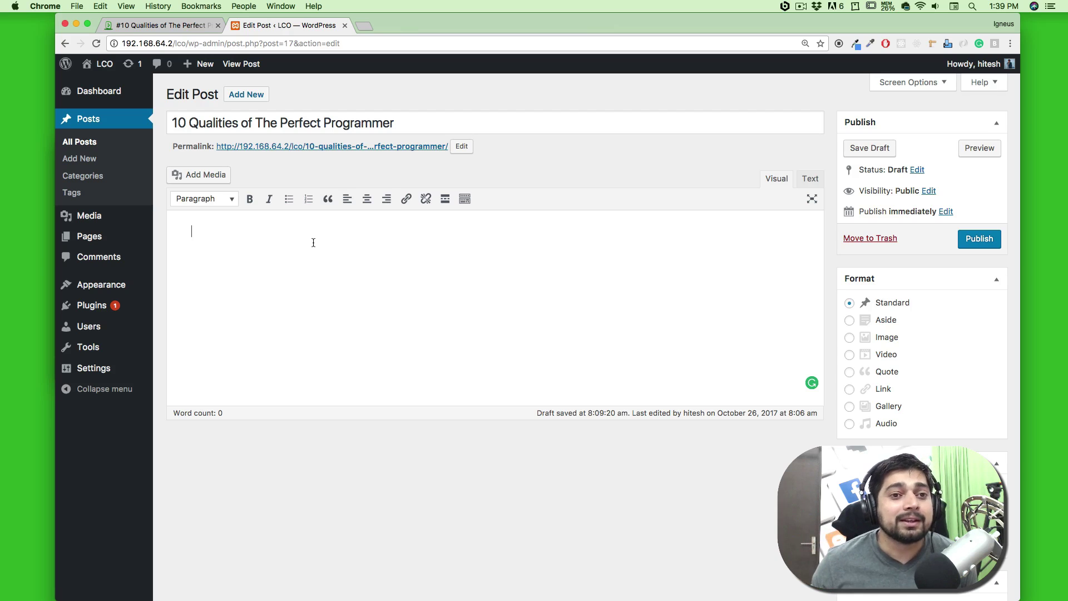
# Copy the 'Traits of a Great Programmer:' heading from the live post into the draft body
pyautogui.click(176, 26)
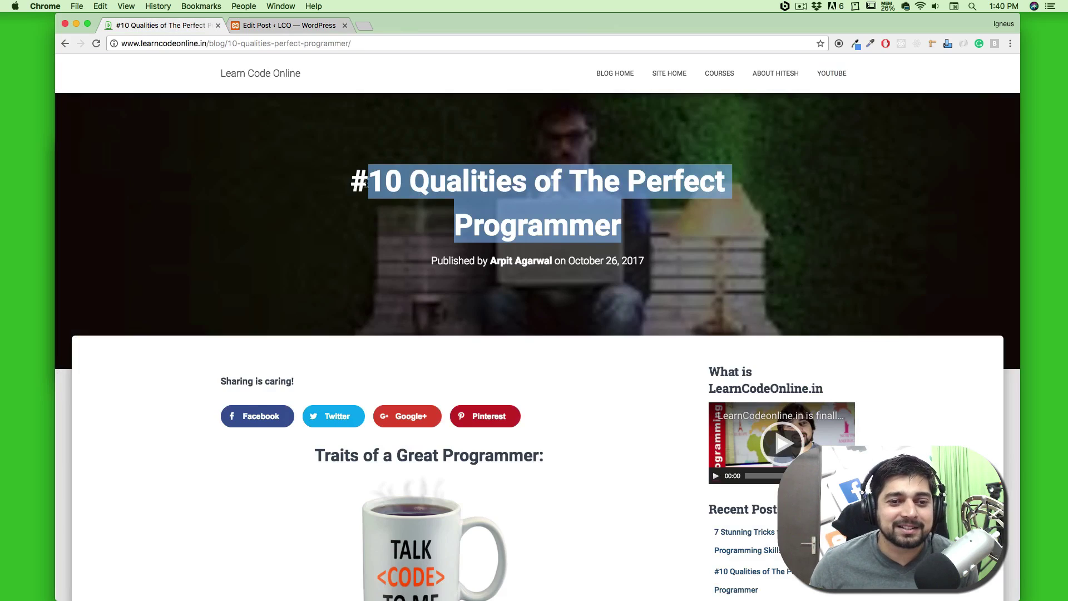
pyautogui.scroll(-10, 366, 183)
pyautogui.scroll(5, 366, 184)
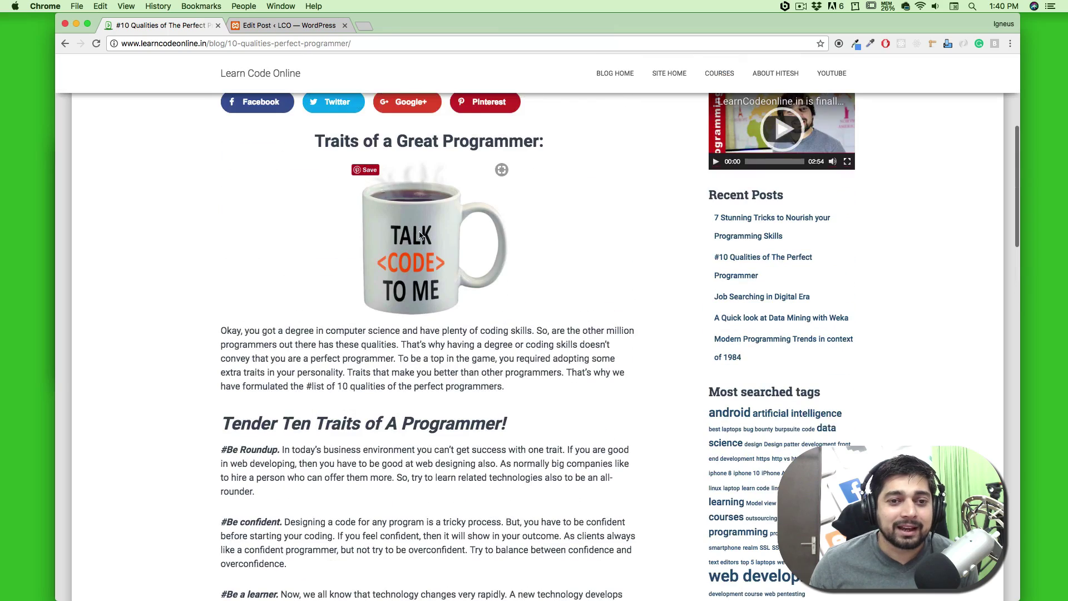
pyautogui.scroll(2, 411, 231)
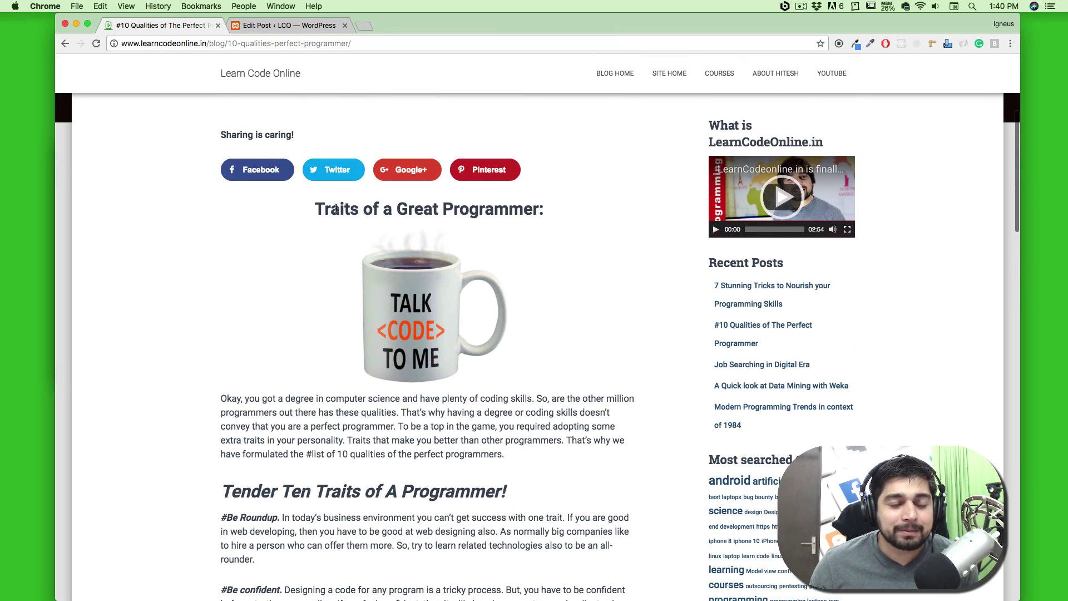
pyautogui.click(282, 26)
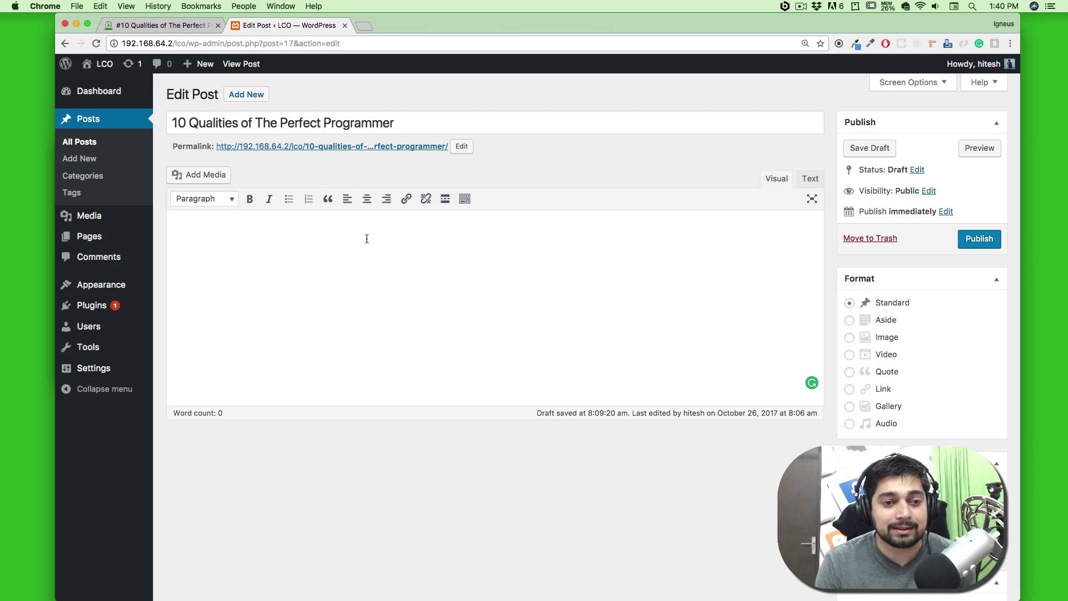
pyautogui.hotkey('ctrl', 'shift', 'Tab')
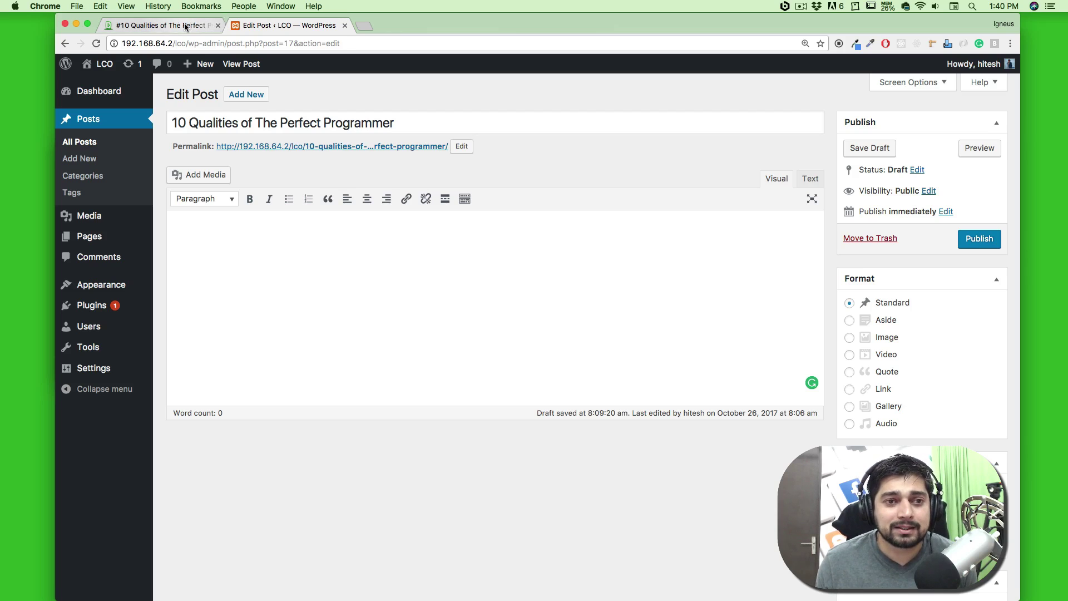
pyautogui.moveTo(315, 210); pyautogui.dragTo(544, 217)
pyautogui.press('super+c')
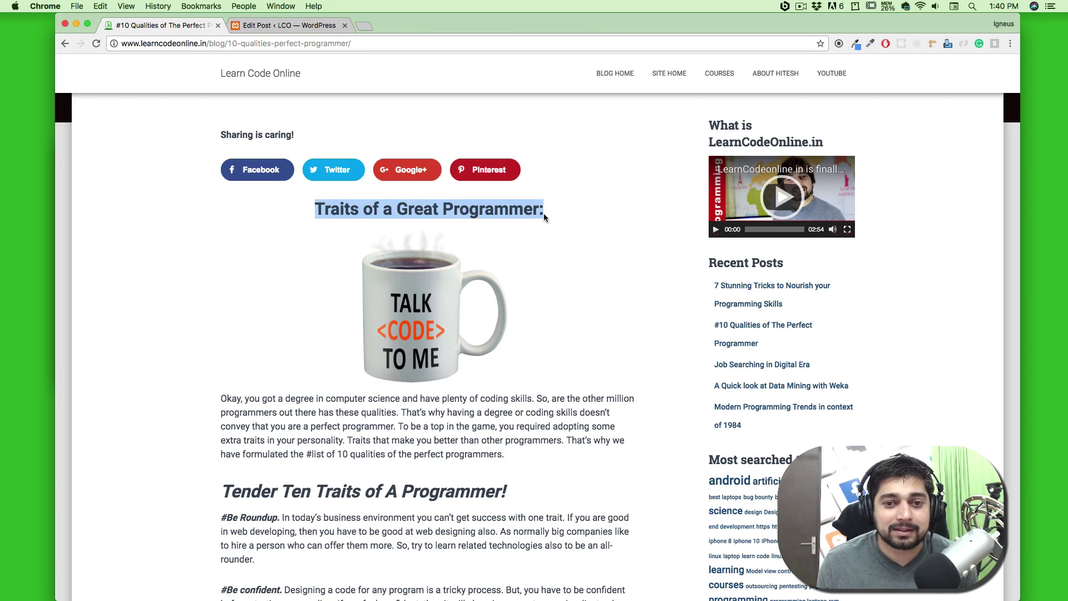
pyautogui.hotkey('ctrl', 'Tab')
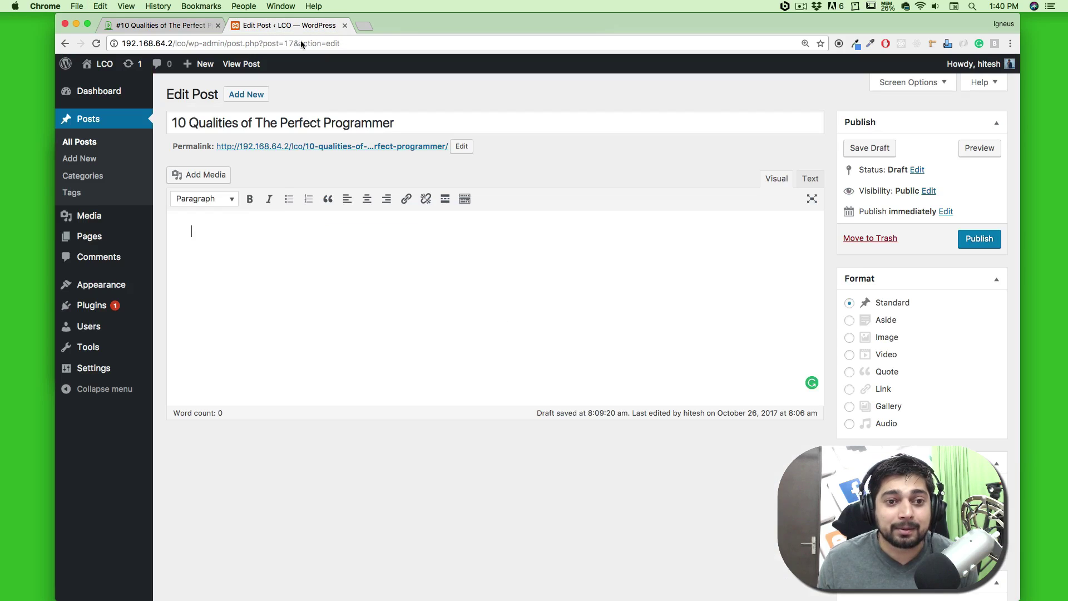
pyautogui.press('super+v')
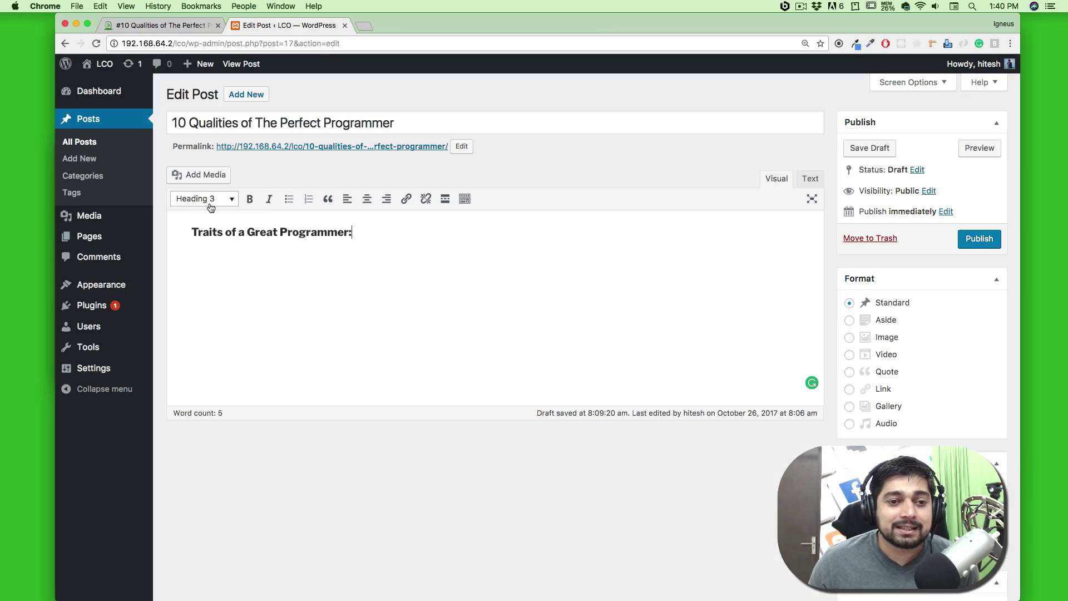
# Set 'Traits of a Great Programmer:' to Heading 1 and add an empty paragraph below it
pyautogui.click(465, 199)
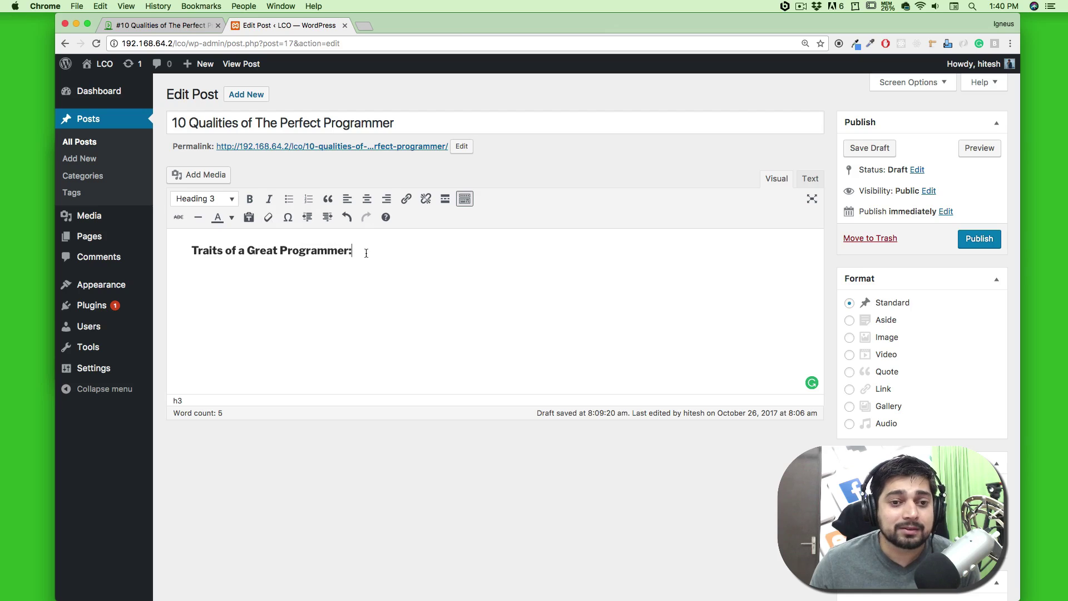
pyautogui.moveTo(365, 252); pyautogui.dragTo(191, 252)
pyautogui.click(234, 200)
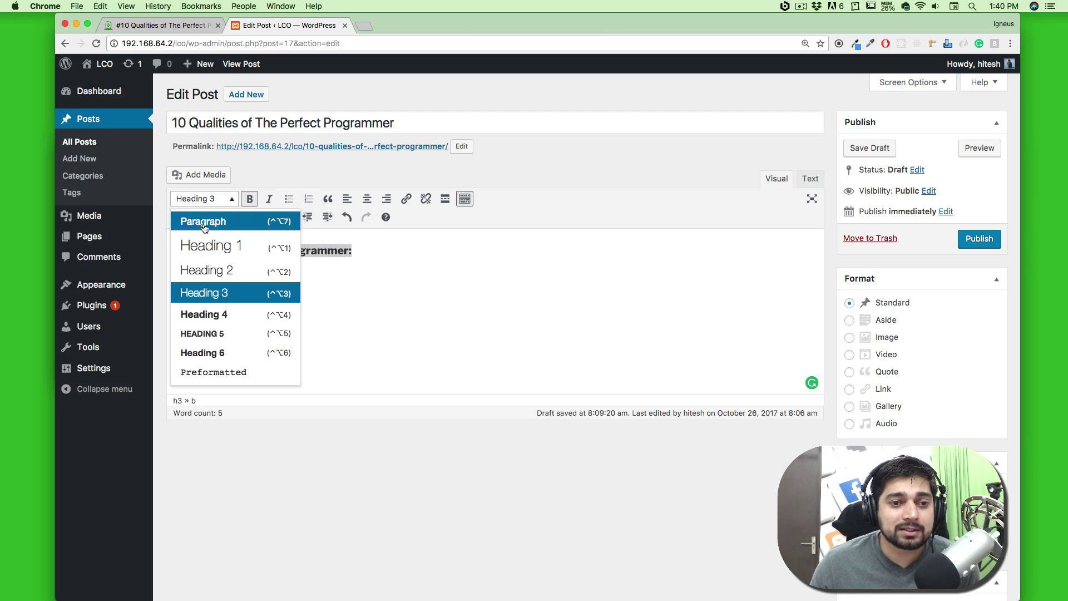
pyautogui.click(222, 244)
pyautogui.click(429, 257)
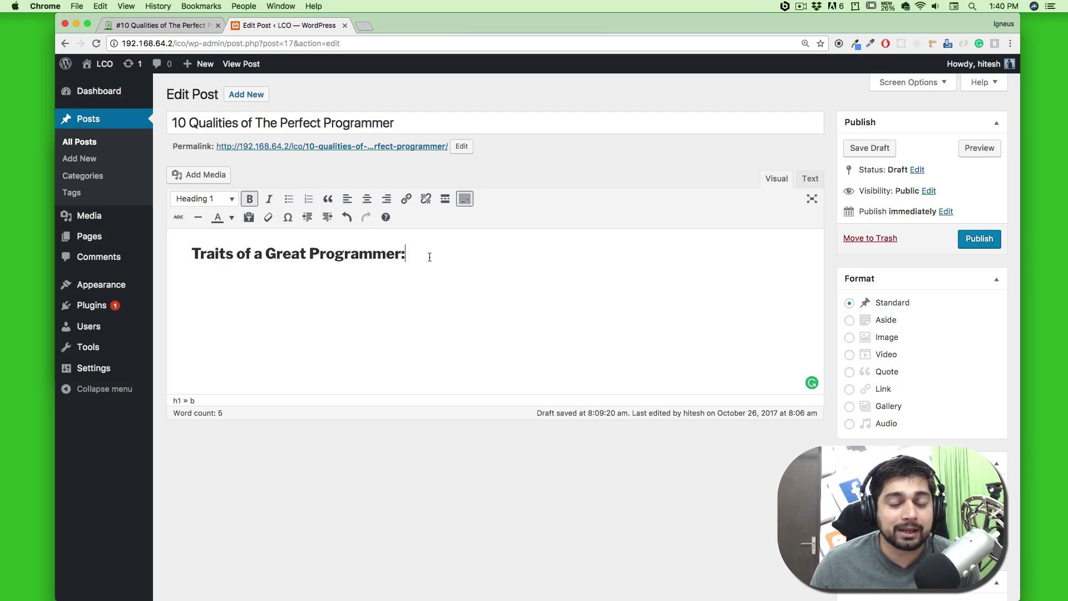
pyautogui.press('Return')
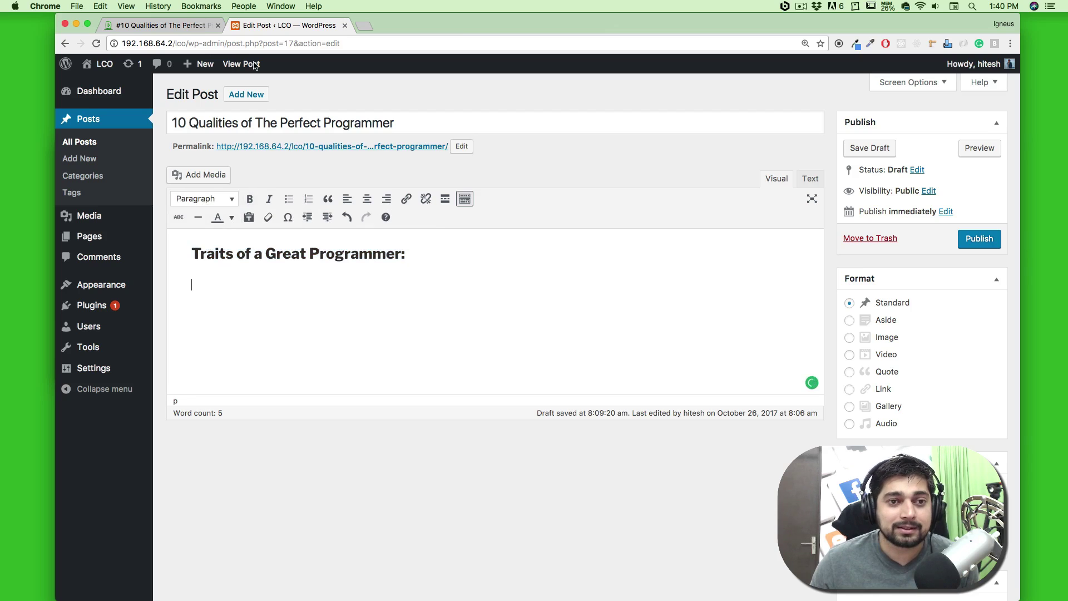
# Paste the live post's intro paragraph beneath the heading, bringing the word count to 161
pyautogui.click(178, 24)
pyautogui.scroll(-2, 325, 344)
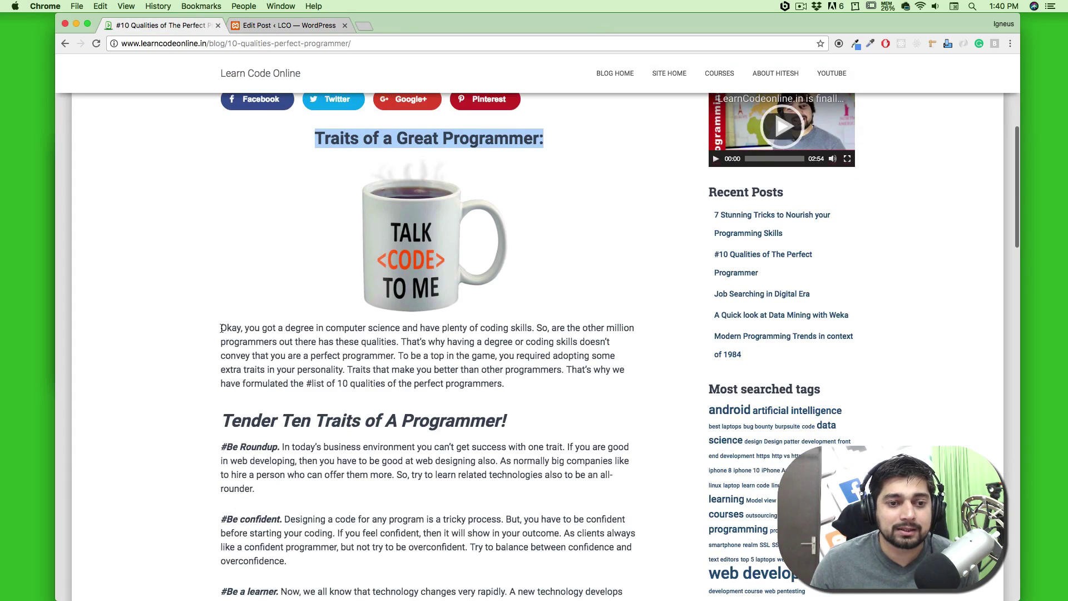
pyautogui.moveTo(220, 328); pyautogui.dragTo(502, 379)
pyautogui.press('super+c')
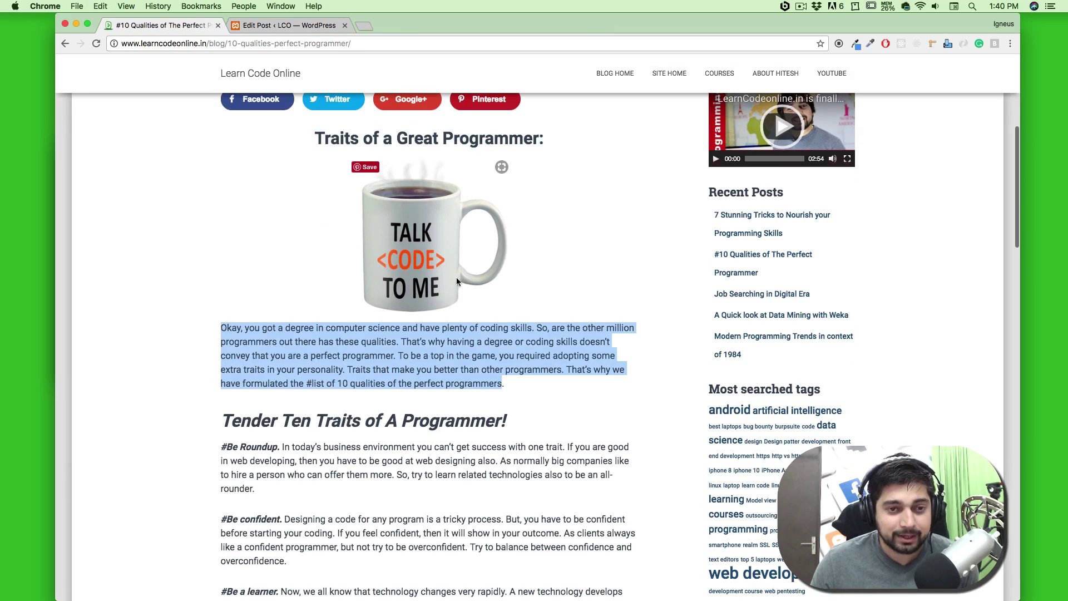
pyautogui.click(284, 25)
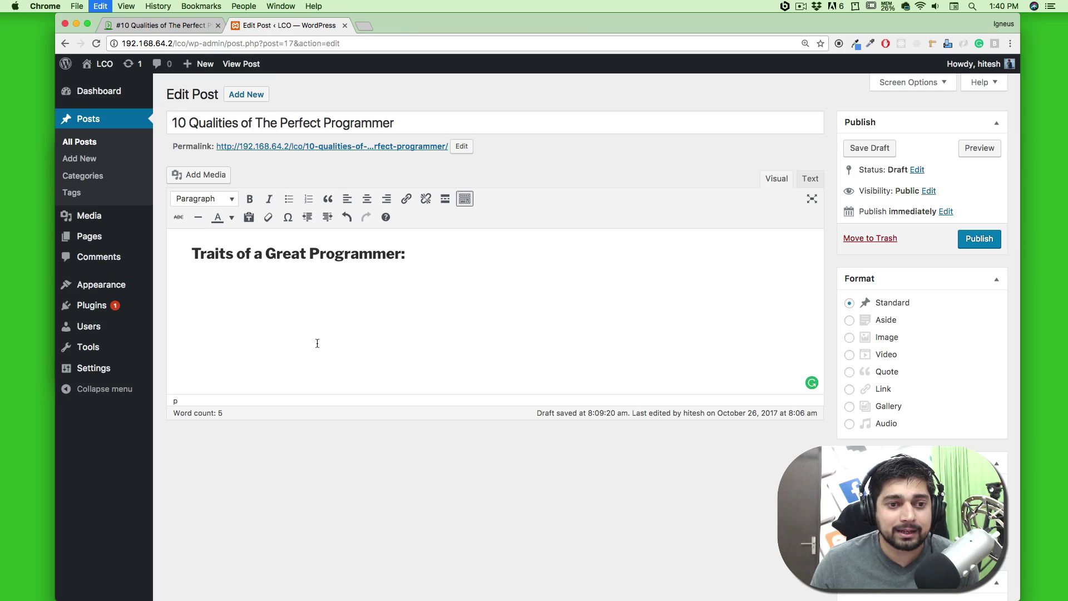
pyautogui.press('super+v')
pyautogui.press('super+v')
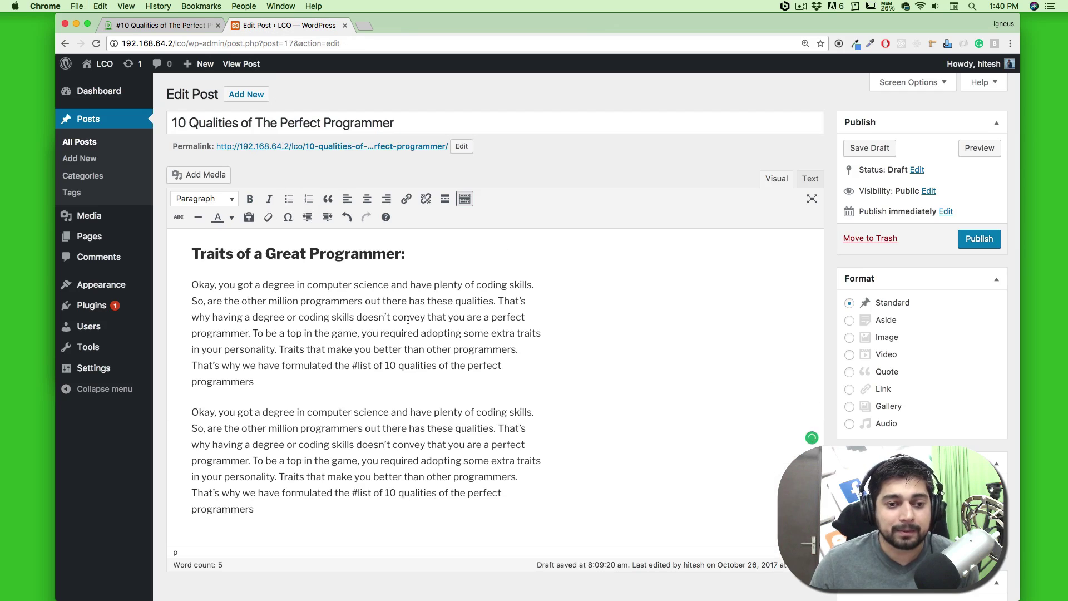
pyautogui.scroll(-1, 249, 315)
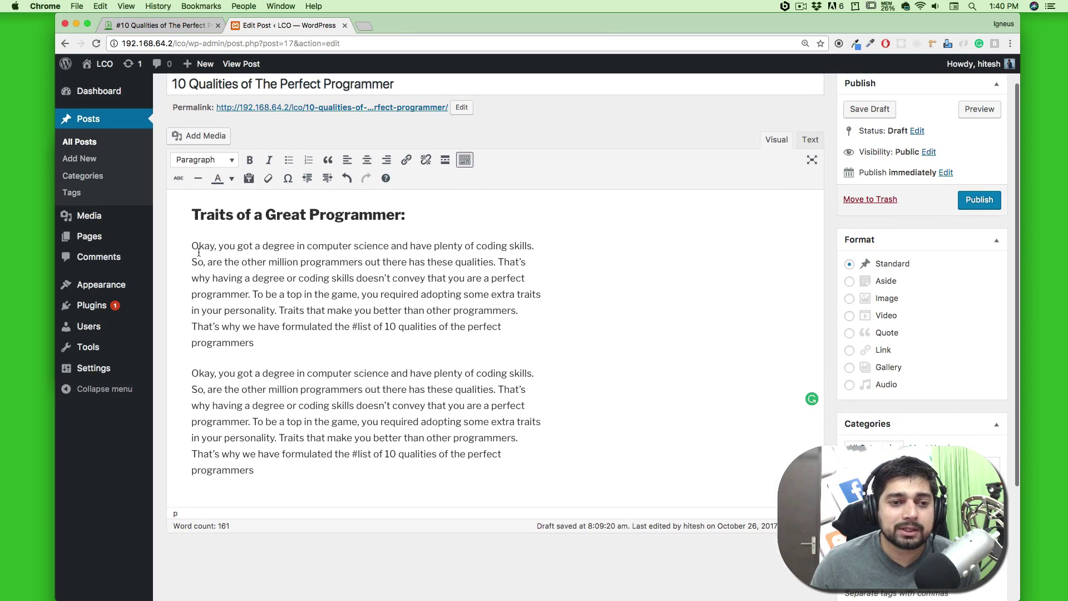
pyautogui.moveTo(191, 245); pyautogui.dragTo(263, 337)
pyautogui.click(233, 161)
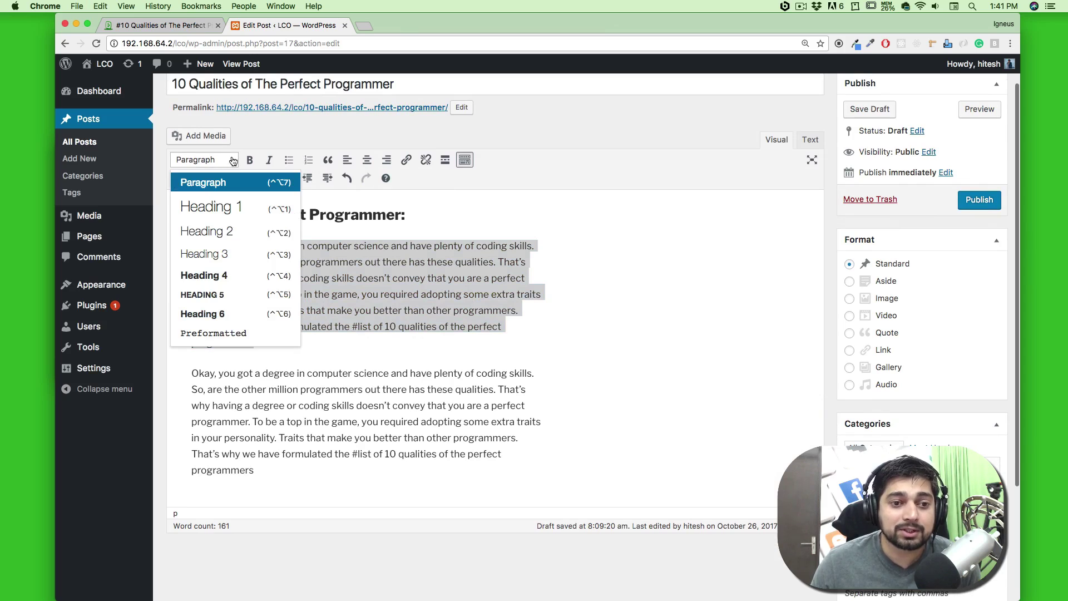
pyautogui.scroll(-1, 248, 244)
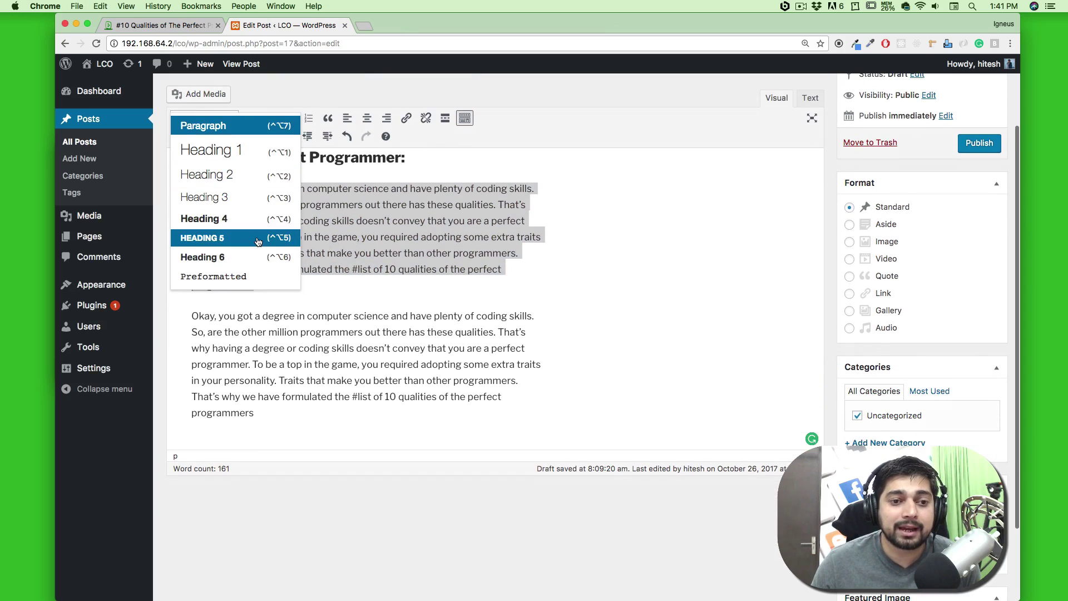
pyautogui.click(251, 277)
pyautogui.scroll(3, 328, 286)
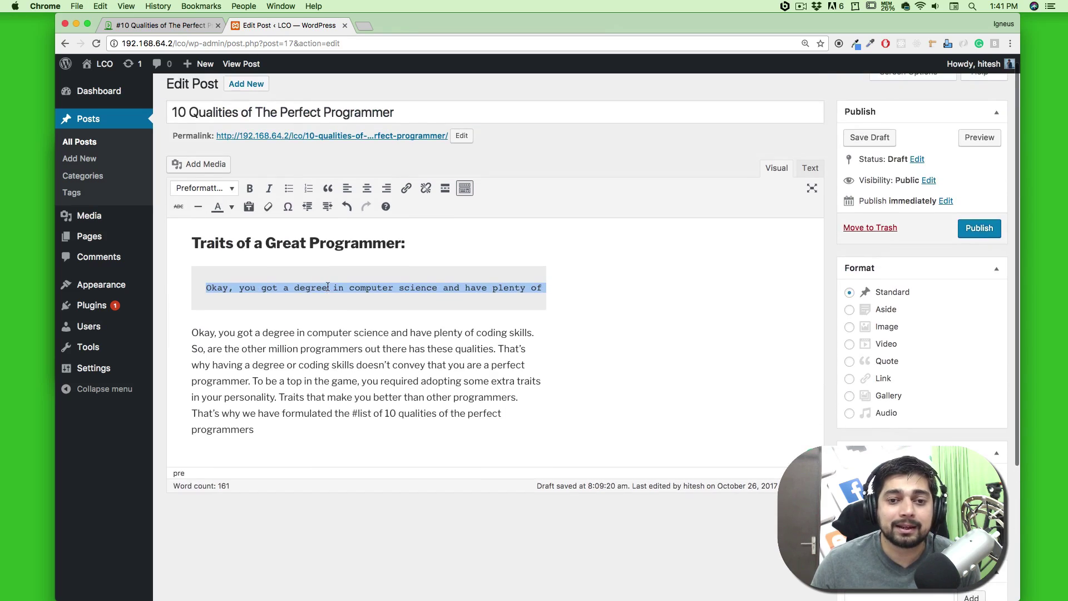
pyautogui.hscroll(15, 355, 292)
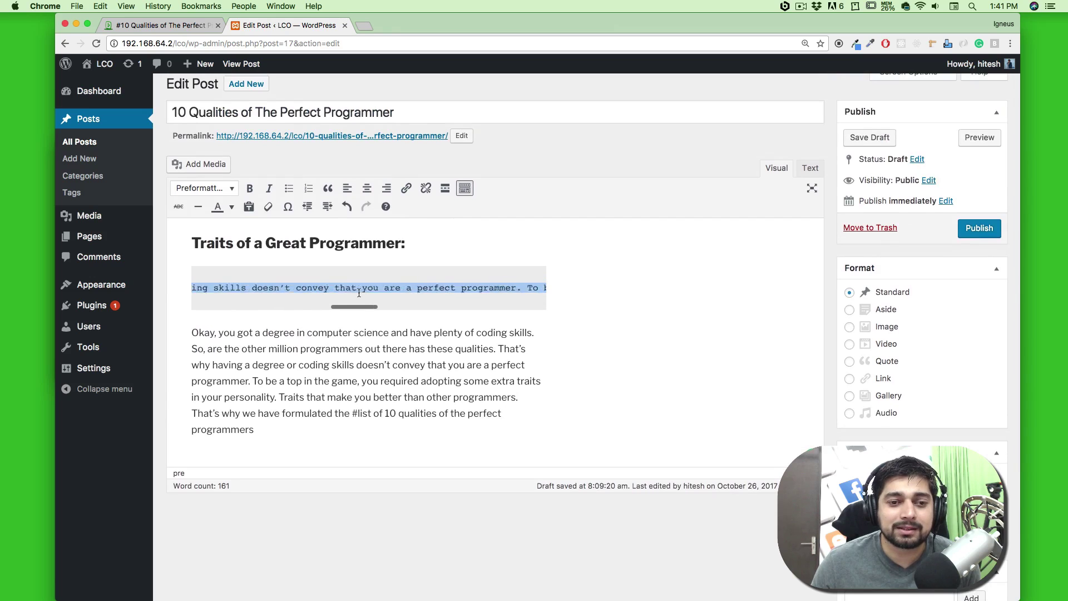
pyautogui.hscroll(-15, 358, 293)
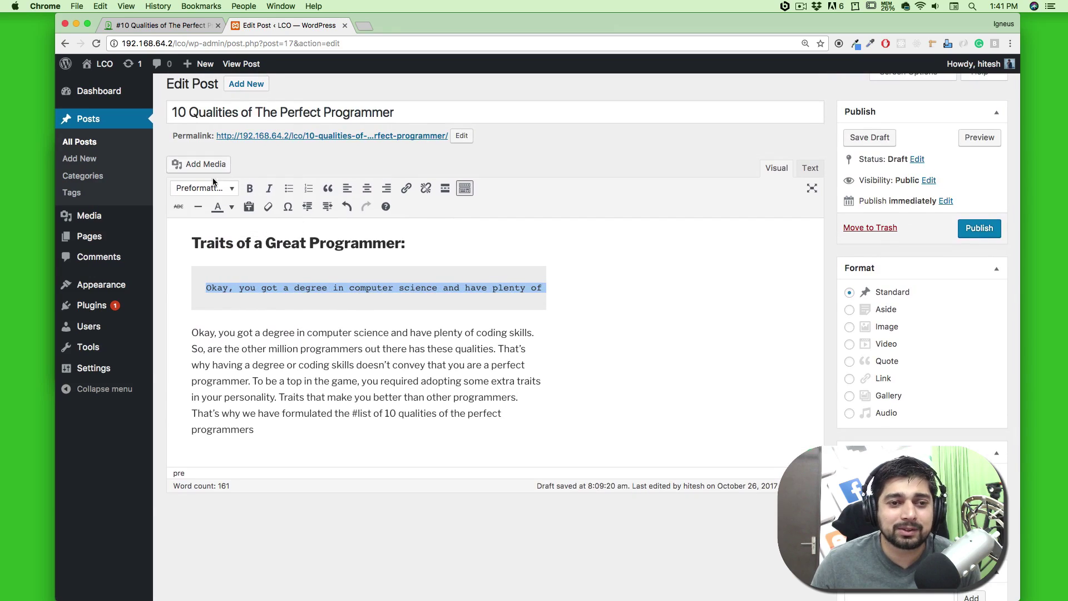
pyautogui.click(237, 189)
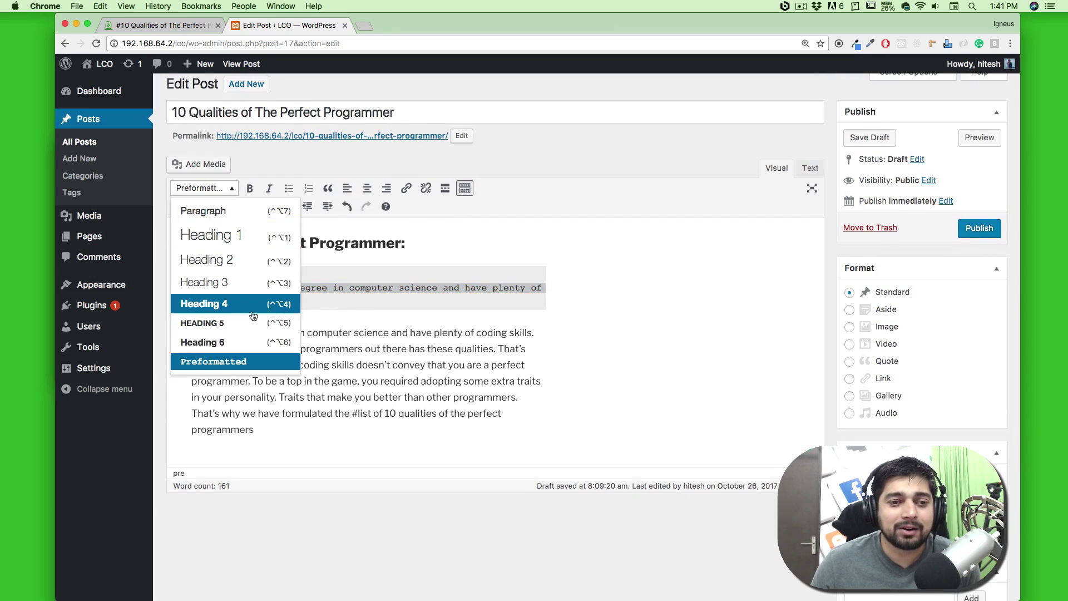
pyautogui.click(260, 343)
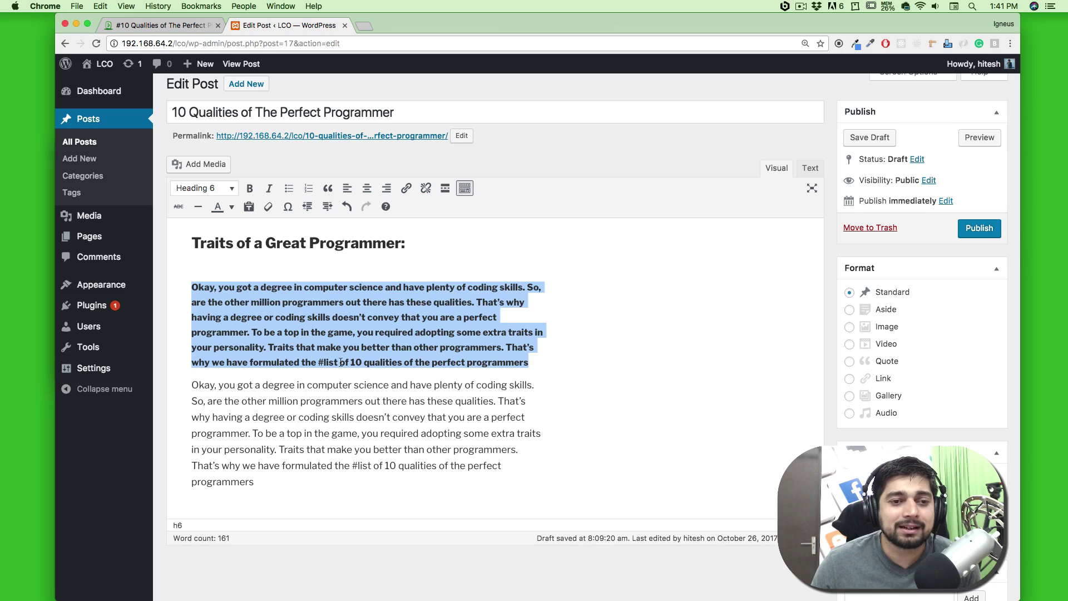
pyautogui.click(234, 190)
pyautogui.scroll(-2, 232, 267)
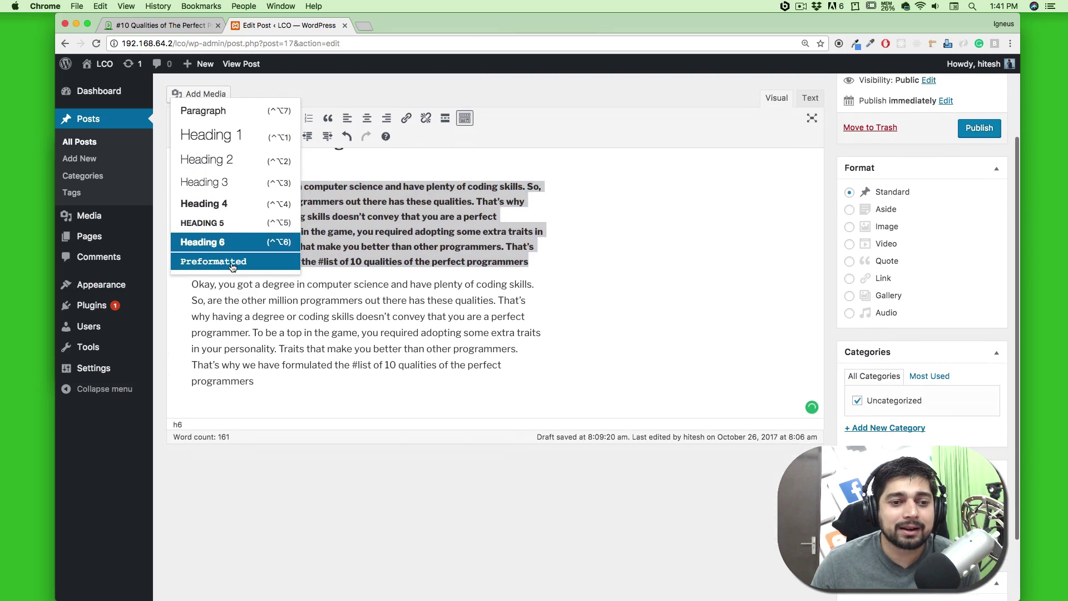
pyautogui.scroll(1, 233, 268)
pyautogui.click(239, 199)
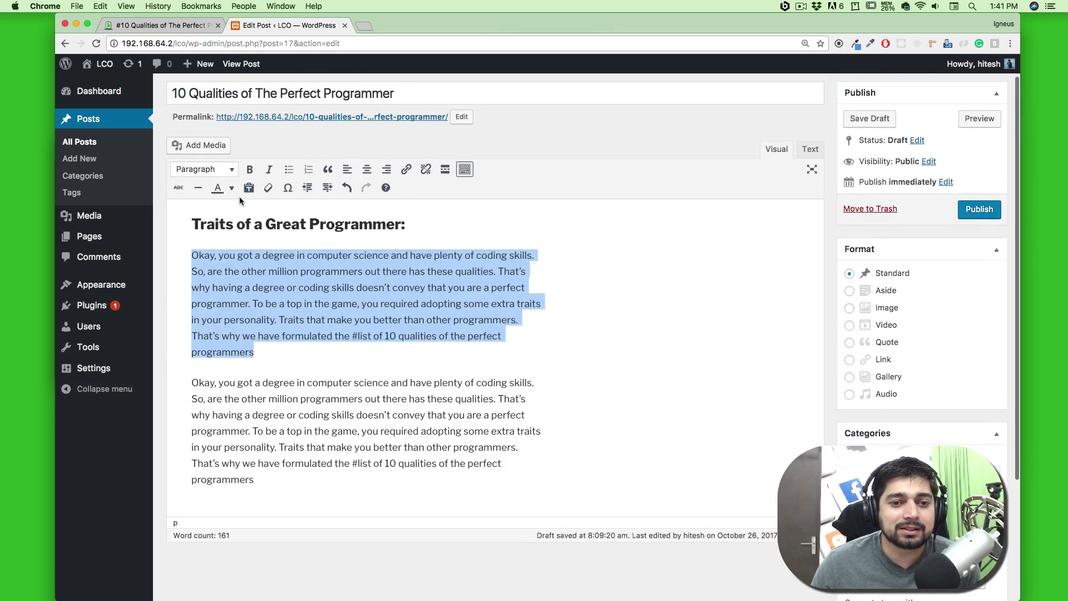
pyautogui.click(412, 371)
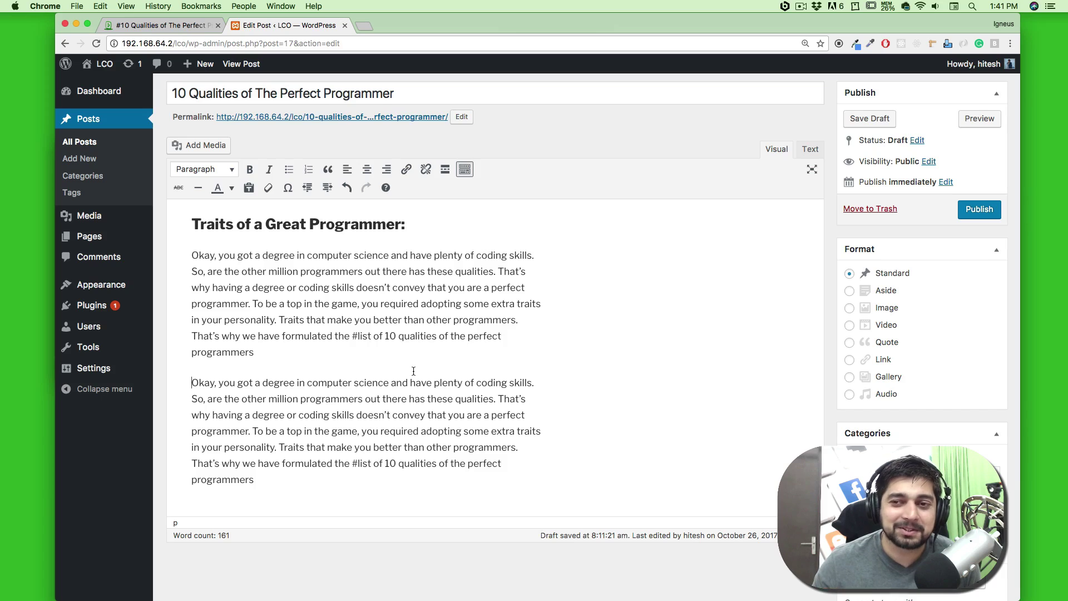
pyautogui.scroll(2, 463, 300)
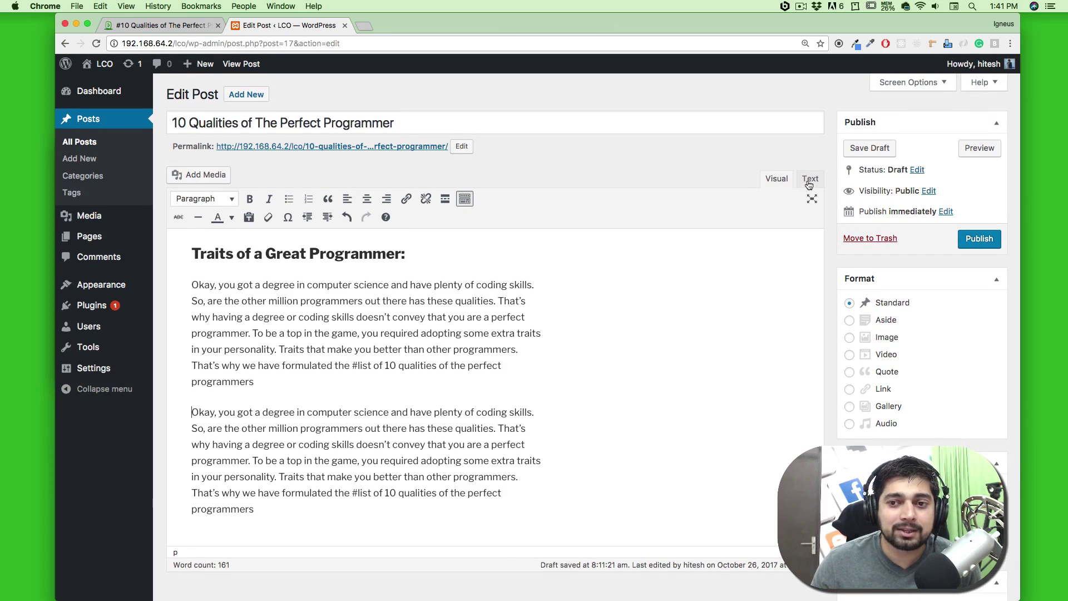
pyautogui.click(811, 179)
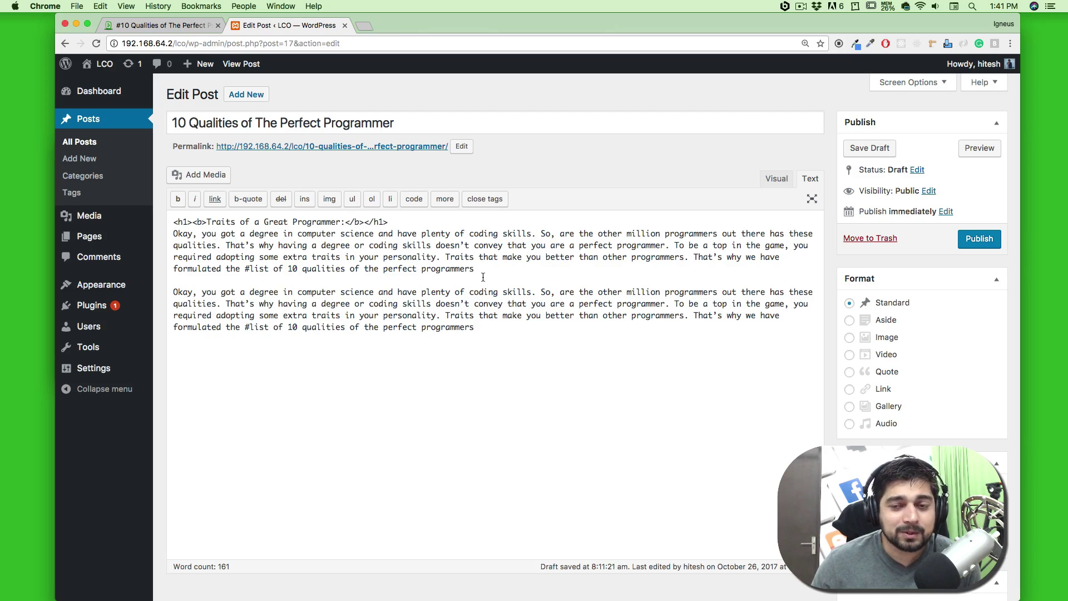
pyautogui.click(776, 178)
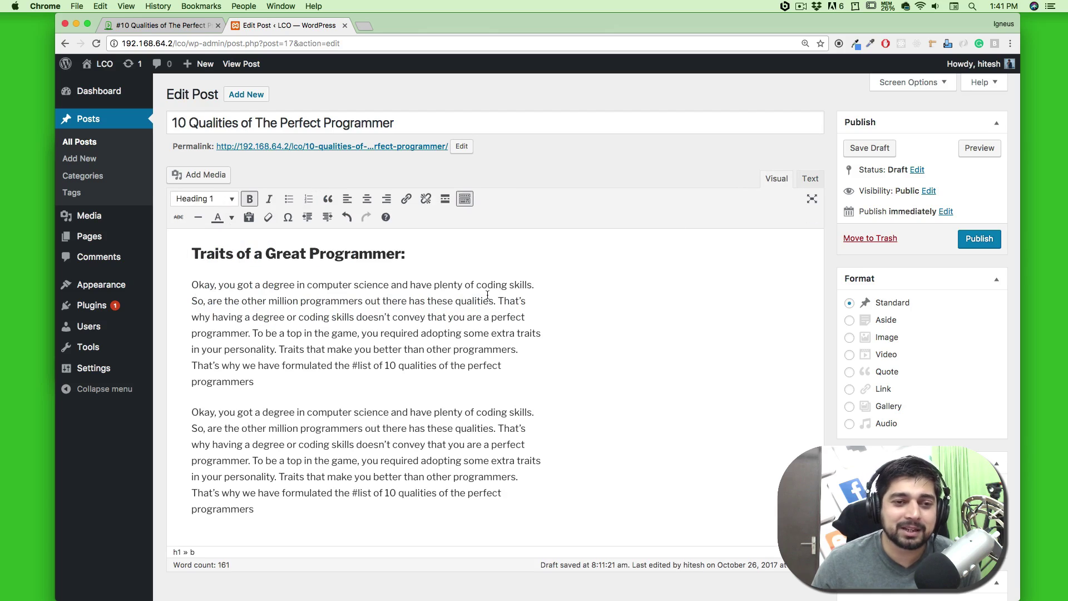
# Save '10 Qualities of The Perfect Programmer' as a draft with its heading and two paragraphs (161 words)
pyautogui.scroll(-2, 520, 334)
pyautogui.scroll(2, 520, 332)
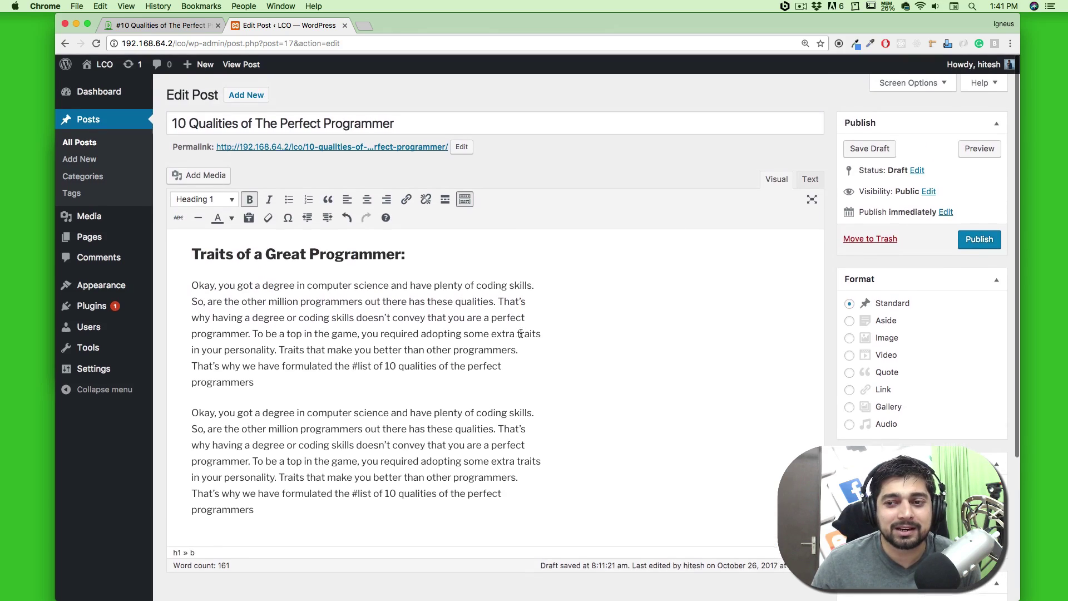
pyautogui.click(882, 148)
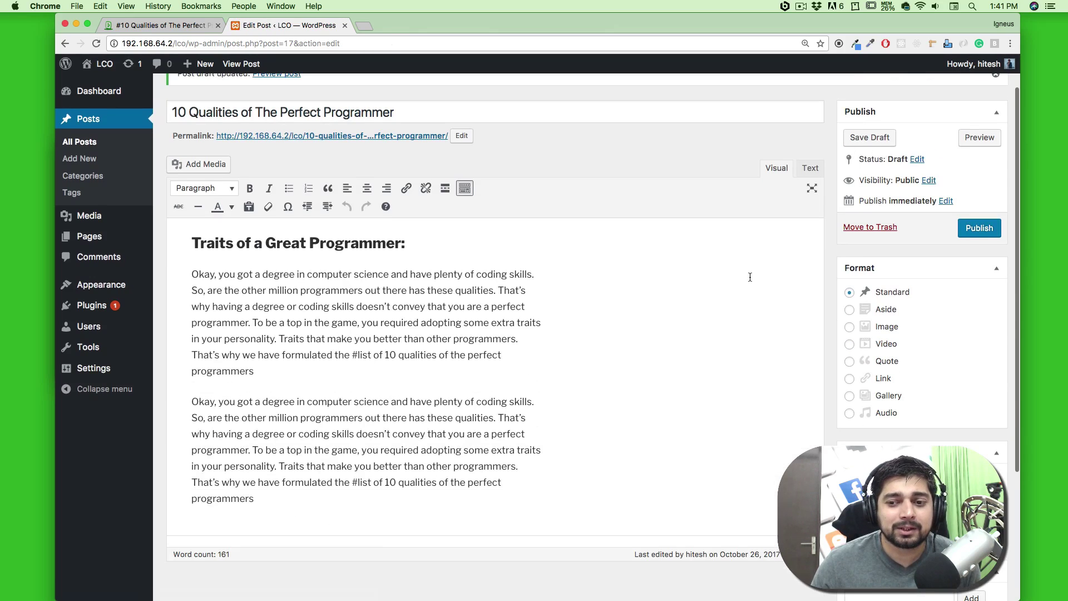
pyautogui.scroll(-5, 782, 288)
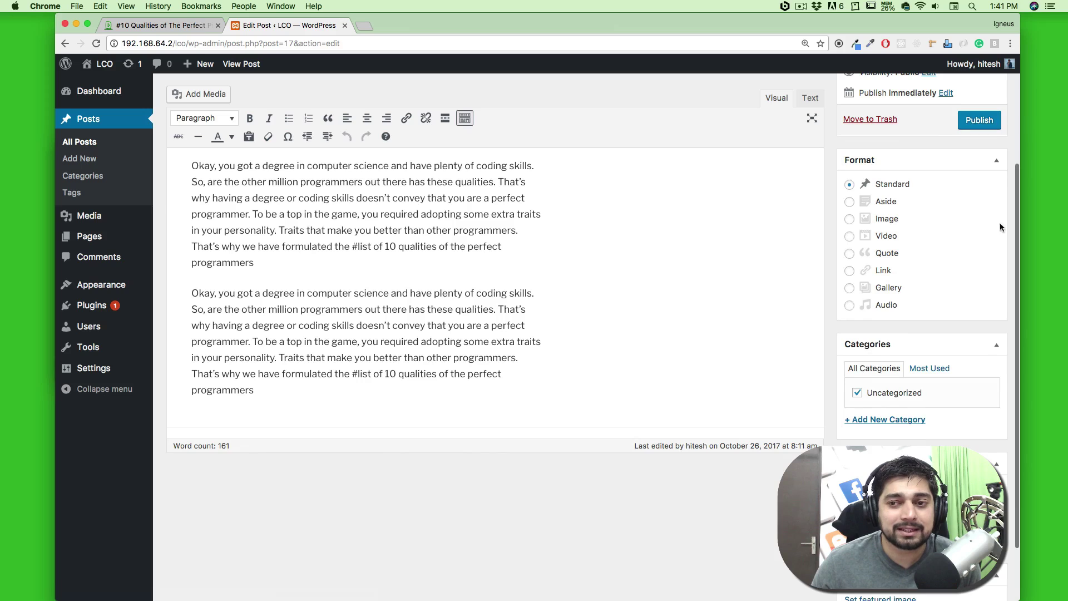
pyautogui.scroll(-1, 942, 227)
pyautogui.scroll(-3, 941, 227)
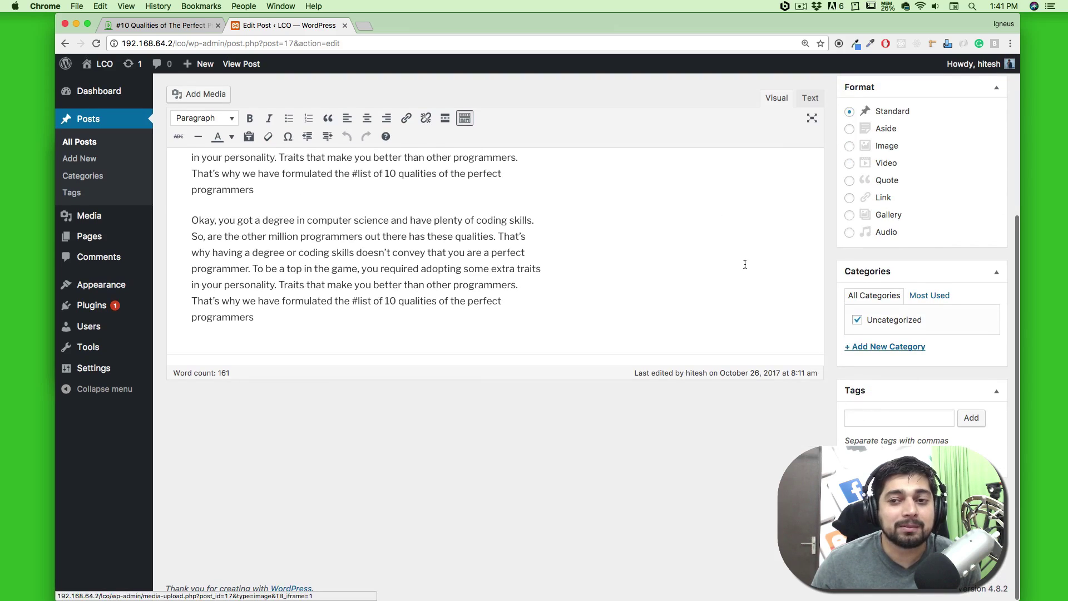
pyautogui.scroll(10, 745, 264)
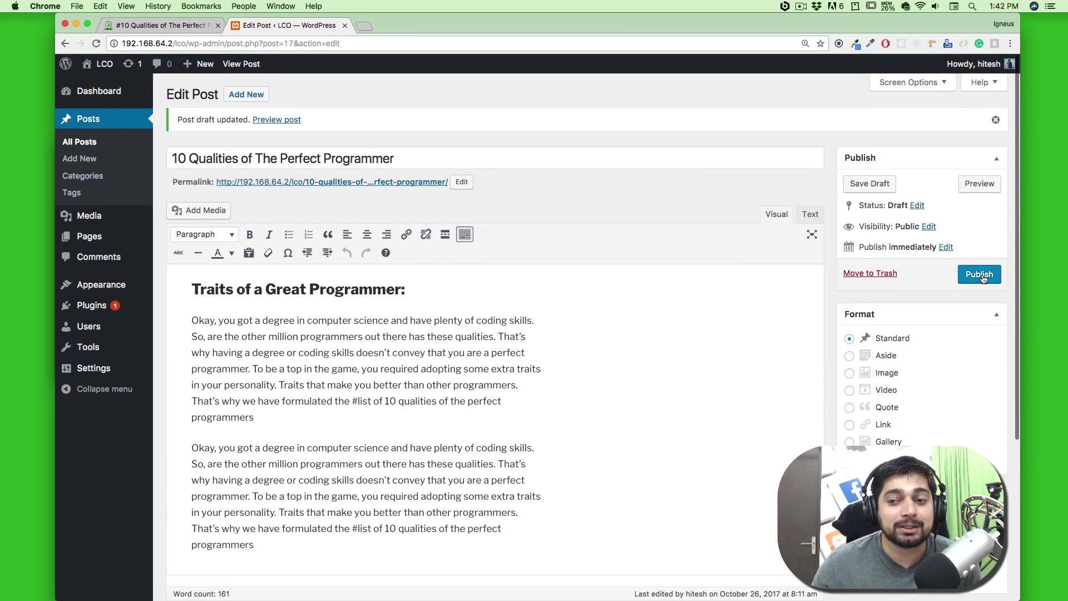